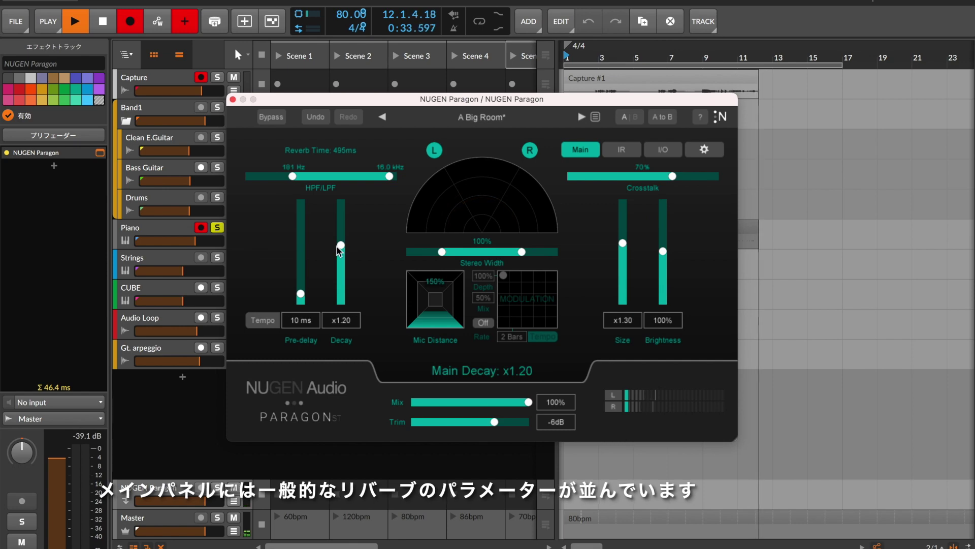
Select the Piano track and set the reverb's size to x1.69, decay to x1.76 and pre-delay to 22 ms
{"action": "left_click_drag", "start_coordinate": [340, 245], "coordinate": [341, 229]}
{"action": "left_click", "coordinate": [175, 223]}
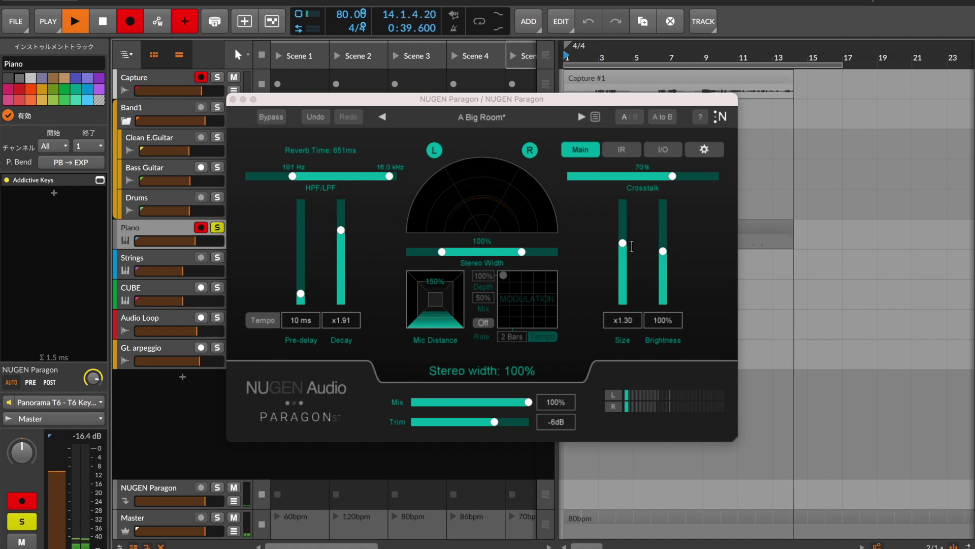
{"action": "left_click_drag", "start_coordinate": [623, 243], "coordinate": [629, 235]}
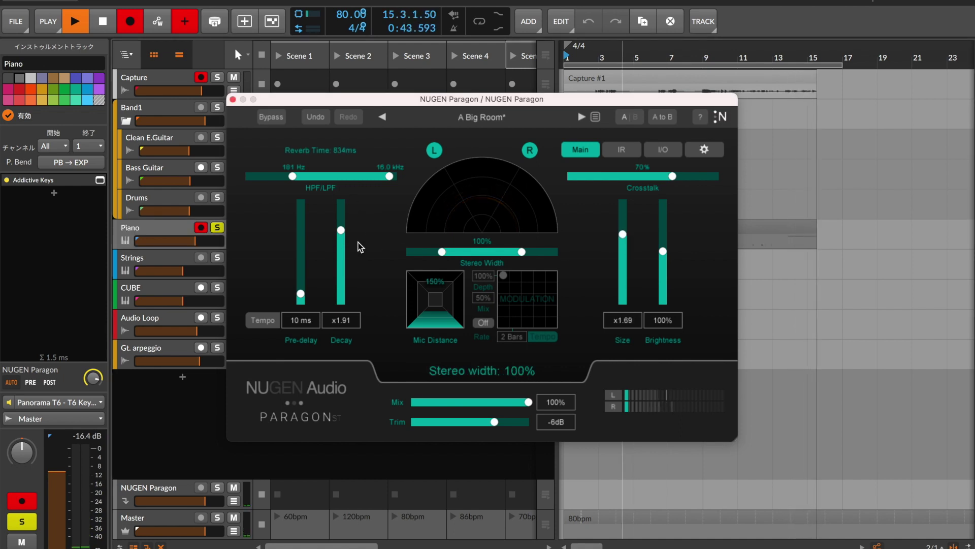
{"action": "left_click_drag", "start_coordinate": [342, 232], "coordinate": [344, 236]}
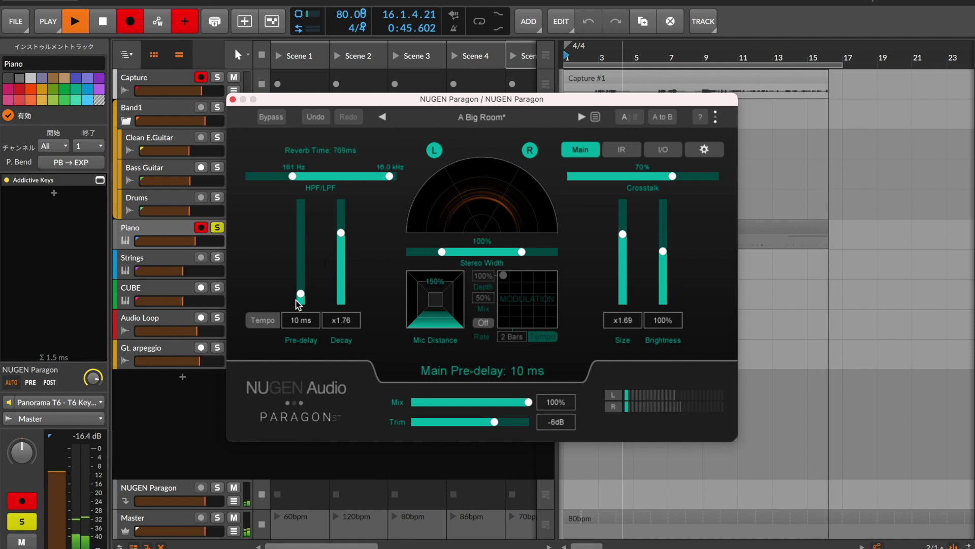
{"action": "mouse_move", "coordinate": [300, 294]}
{"action": "left_mouse_down"}
{"action": "mouse_move", "coordinate": [301, 213]}
{"action": "mouse_move", "coordinate": [311, 285]}
{"action": "left_mouse_up"}
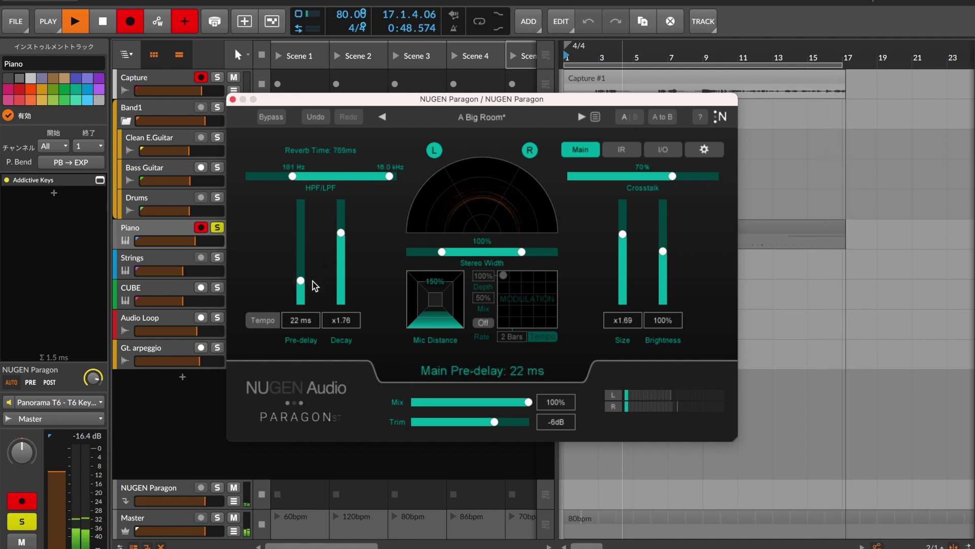
Sync the pre-delay to tempo with a 1/8 note value and lower the decay to x0.81
{"action": "left_click", "coordinate": [266, 322]}
{"action": "left_click_drag", "start_coordinate": [301, 269], "coordinate": [300, 252]}
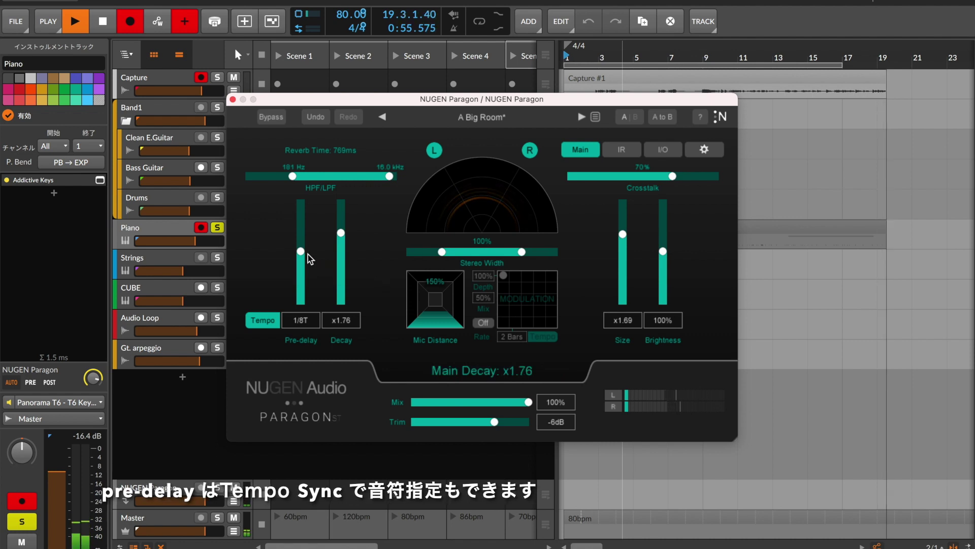
{"action": "left_click_drag", "start_coordinate": [300, 252], "coordinate": [345, 260]}
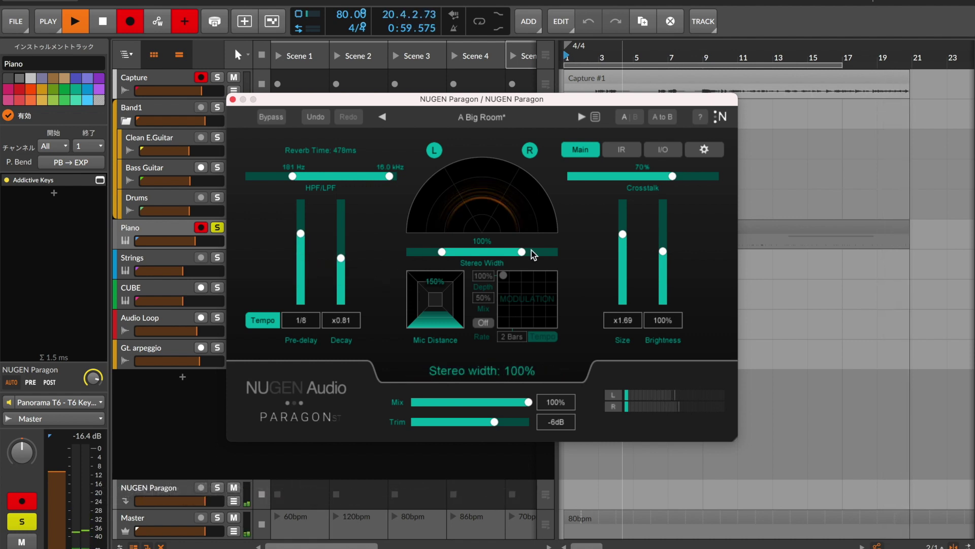
Turn off the pre-delay's tempo sync and set the room size to x1.46 and the decay to x1.65
{"action": "left_click_drag", "start_coordinate": [622, 234], "coordinate": [620, 239]}
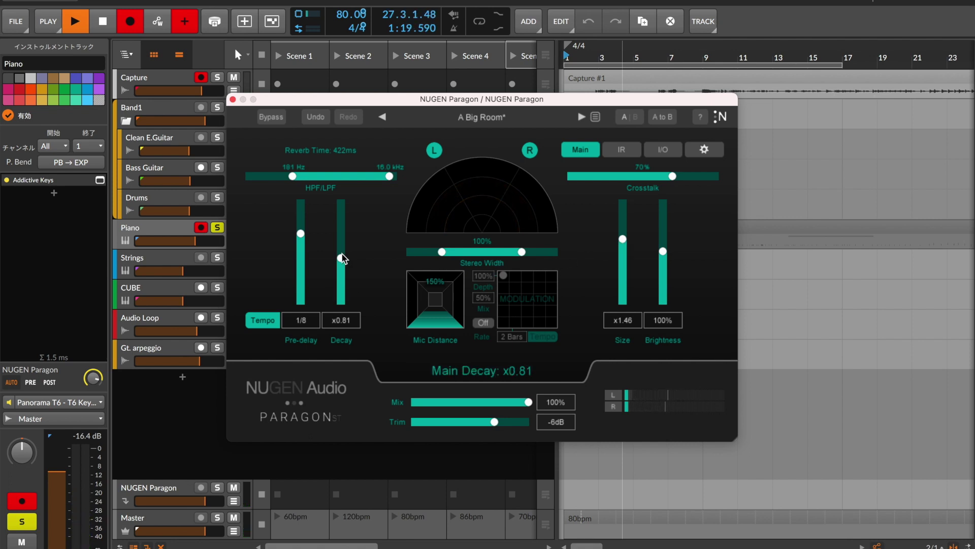
{"action": "left_click", "coordinate": [272, 320]}
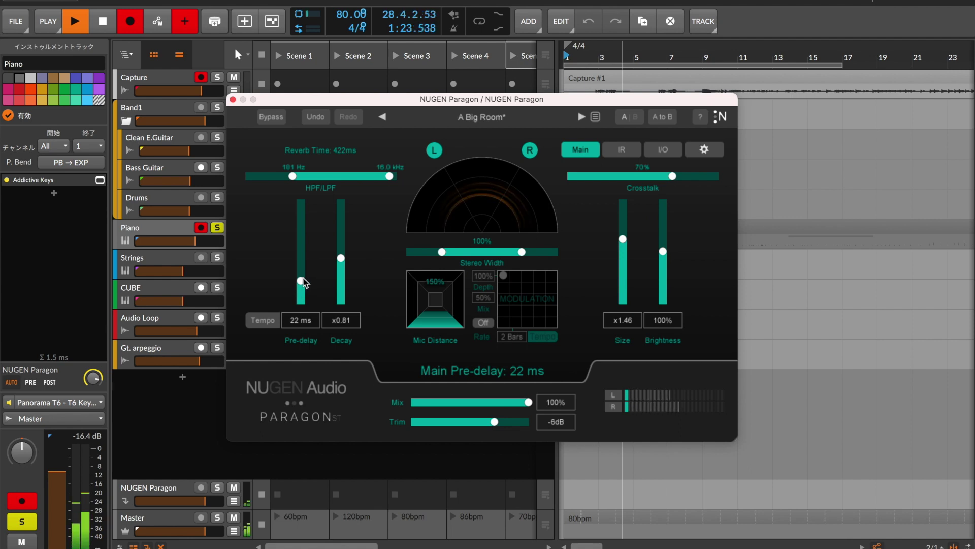
{"action": "mouse_move", "coordinate": [341, 260]}
{"action": "left_click_drag", "start_coordinate": [342, 262], "coordinate": [353, 235]}
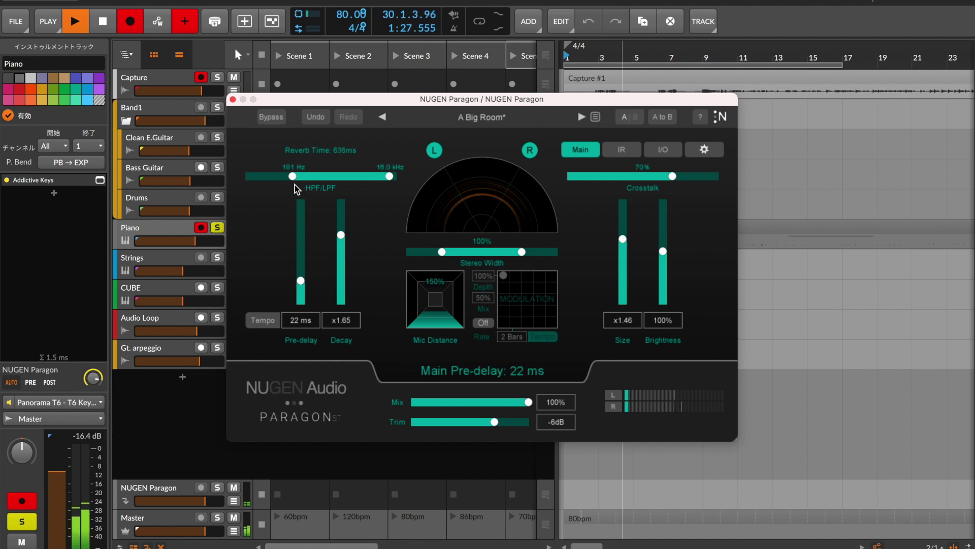
Try the high-pass filter at 1.9 kHz, settle it at 241 Hz, and switch the low-pass filter off
{"action": "left_click_drag", "start_coordinate": [293, 178], "coordinate": [343, 170]}
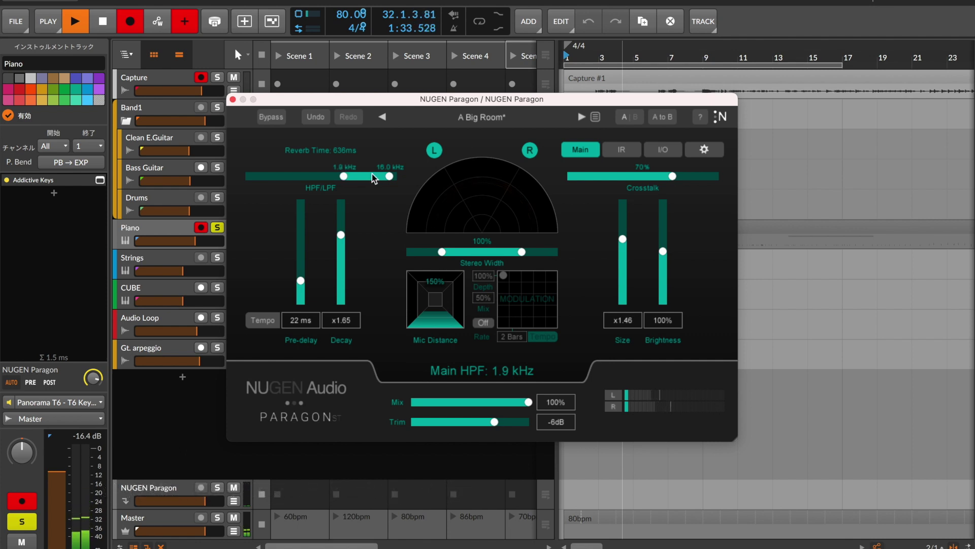
{"action": "left_click_drag", "start_coordinate": [344, 175], "coordinate": [299, 178]}
{"action": "mouse_move", "coordinate": [394, 181]}
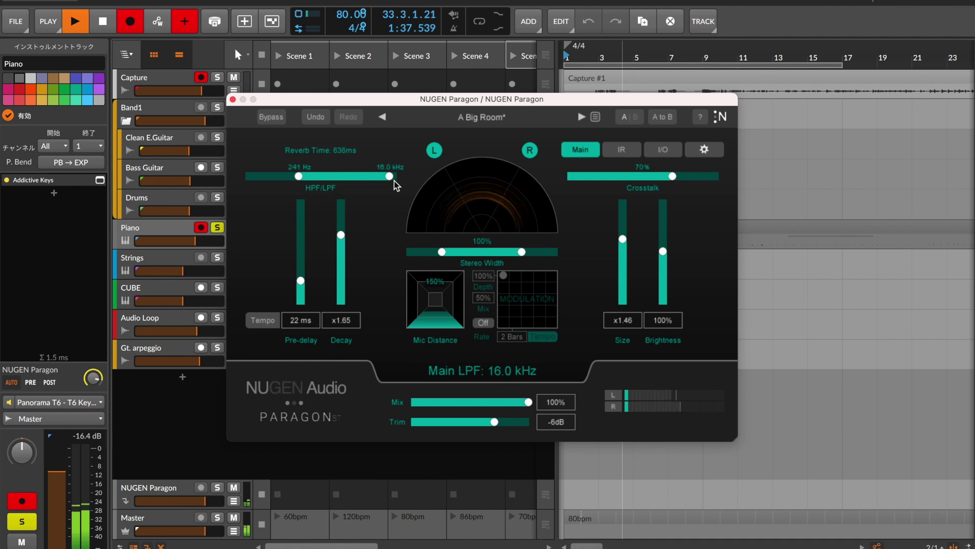
{"action": "mouse_move", "coordinate": [391, 177]}
{"action": "left_mouse_down"}
{"action": "mouse_move", "coordinate": [325, 179]}
{"action": "mouse_move", "coordinate": [399, 176]}
{"action": "left_mouse_up"}
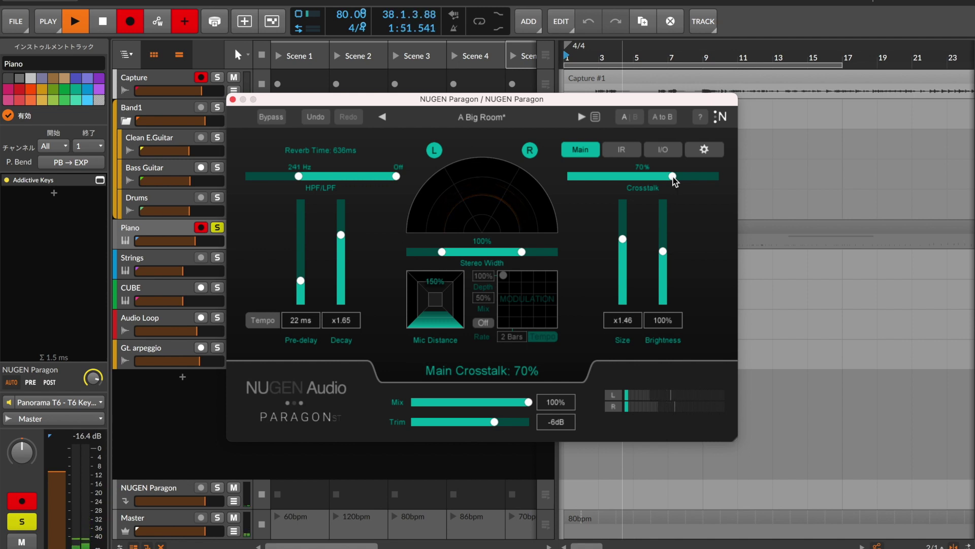
Try the crosstalk at 0%, 48% and 79%, and settle it at 63%
{"action": "left_click_drag", "start_coordinate": [673, 177], "coordinate": [568, 177]}
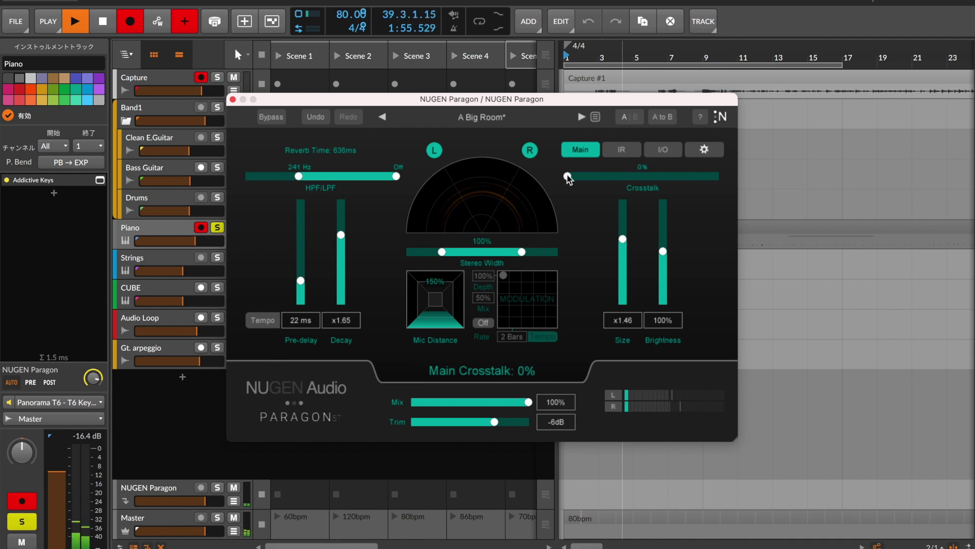
{"action": "left_click_drag", "start_coordinate": [568, 175], "coordinate": [638, 180]}
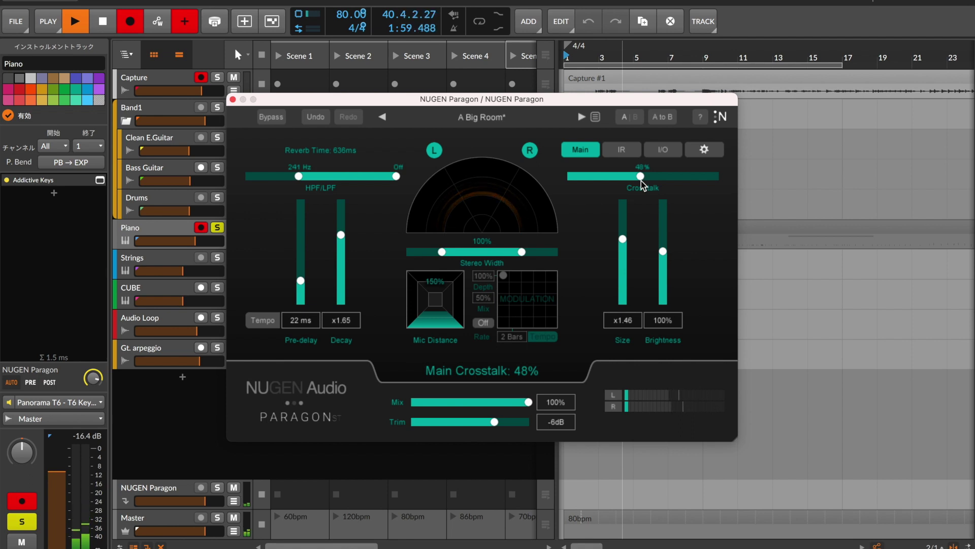
{"action": "left_click_drag", "start_coordinate": [641, 181], "coordinate": [691, 187]}
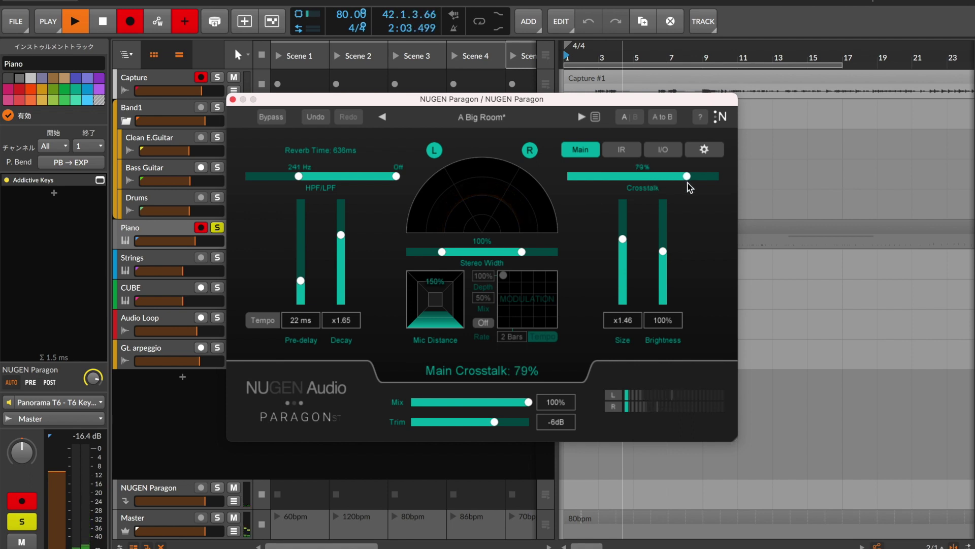
{"action": "left_click_drag", "start_coordinate": [689, 188], "coordinate": [663, 192]}
Compare brightness at 200% and 60%, and settle it at 140%
{"action": "left_click_drag", "start_coordinate": [663, 254], "coordinate": [669, 187]}
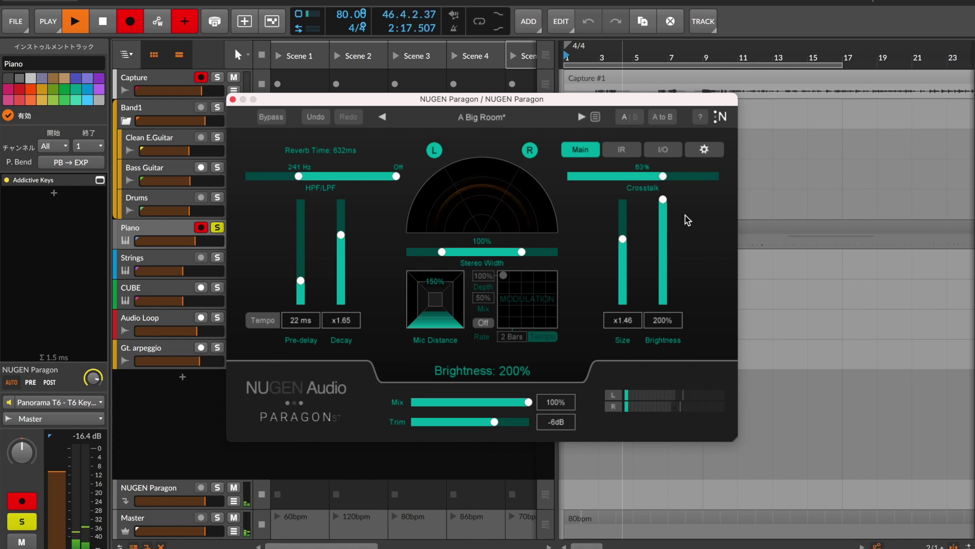
{"action": "left_click_drag", "start_coordinate": [663, 199], "coordinate": [666, 273]}
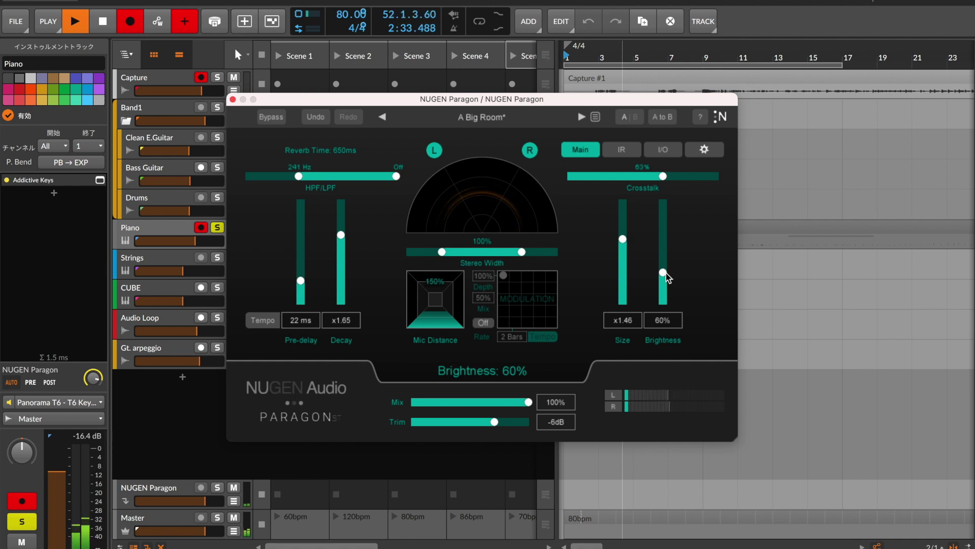
{"action": "left_click_drag", "start_coordinate": [666, 273], "coordinate": [666, 233]}
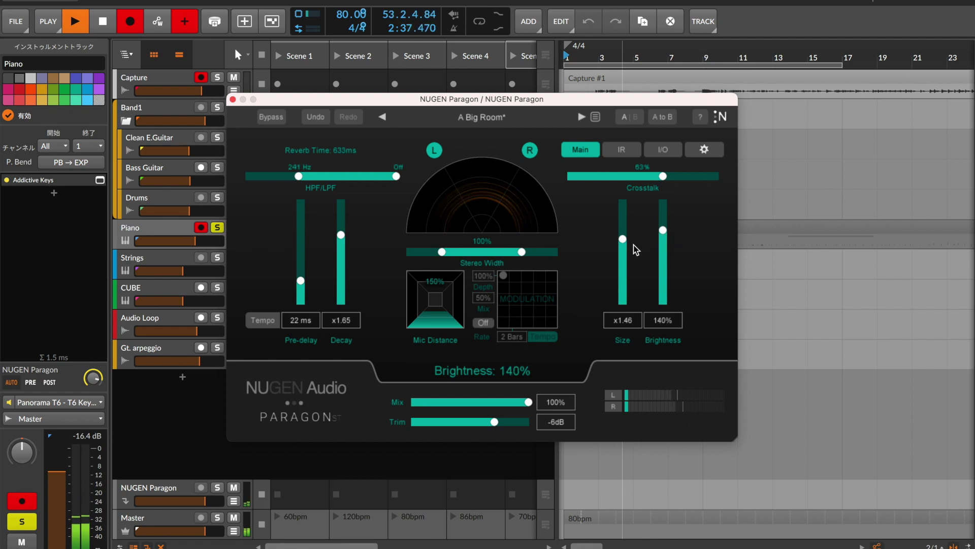
Try the modulation with a 1 Bar rate, 28% depth and 21% mix, and switch it back off
{"action": "left_click", "coordinate": [483, 322]}
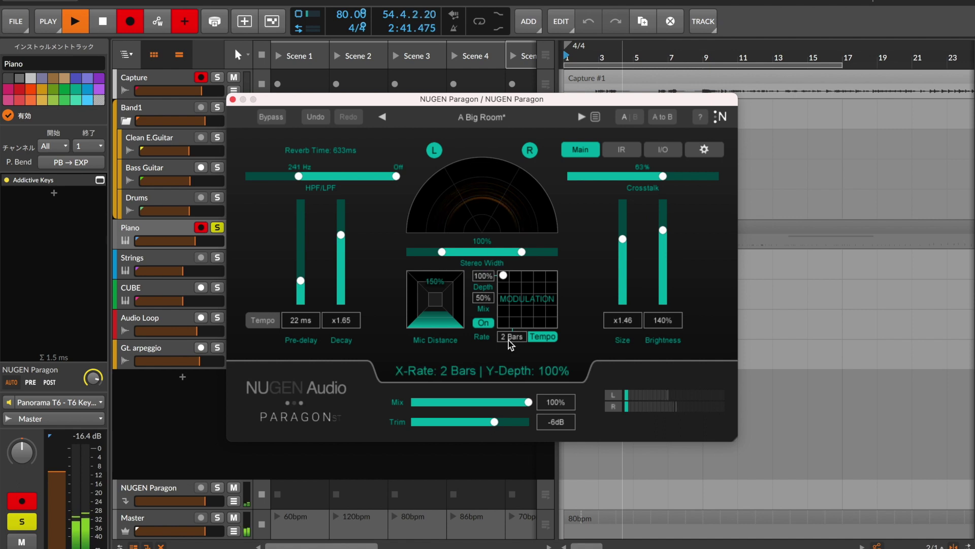
{"action": "left_click_drag", "start_coordinate": [507, 275], "coordinate": [509, 285]}
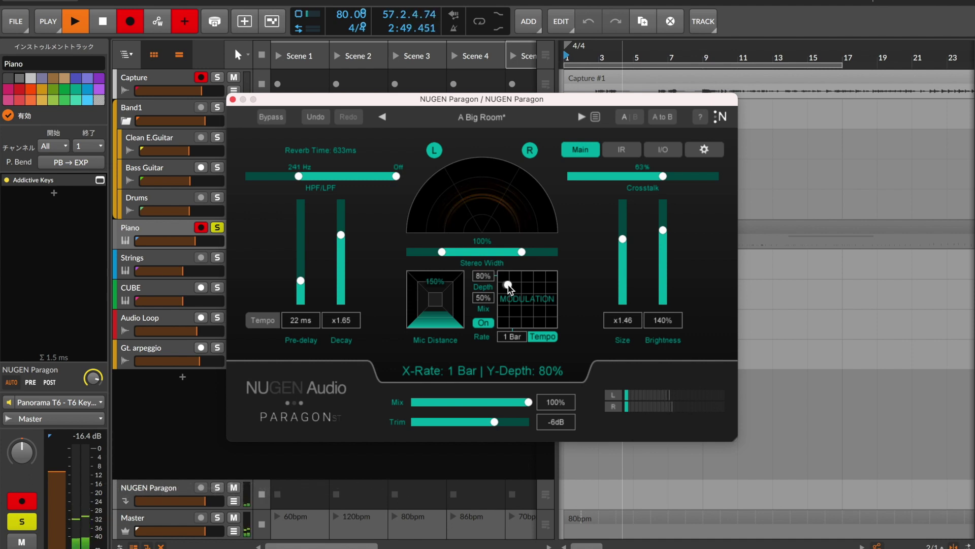
{"action": "left_click_drag", "start_coordinate": [489, 298], "coordinate": [507, 335]}
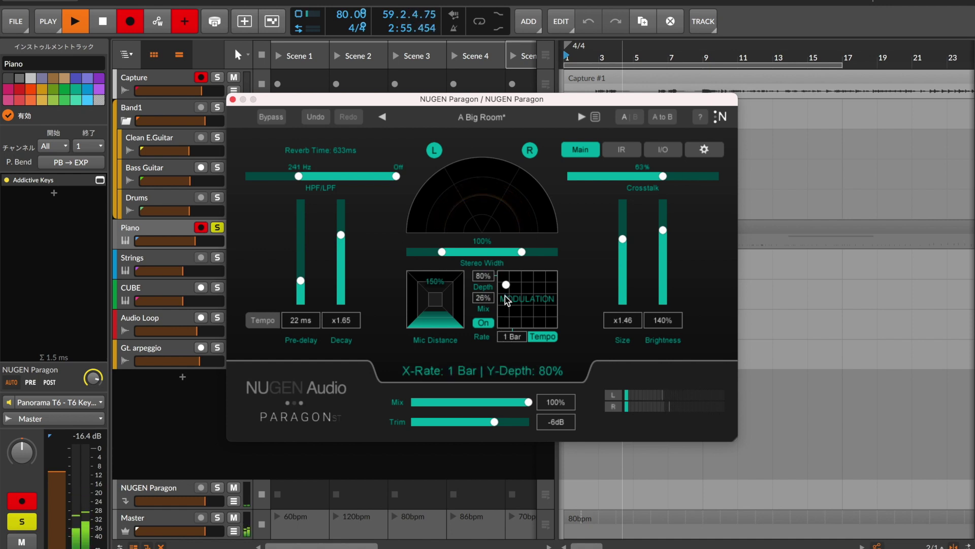
{"action": "left_click_drag", "start_coordinate": [507, 287], "coordinate": [506, 309]}
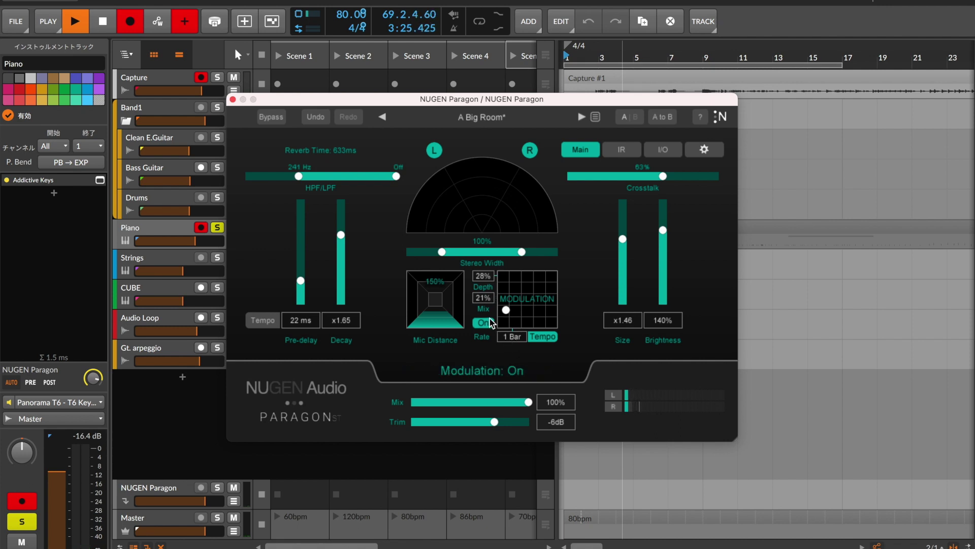
{"action": "left_click", "coordinate": [485, 323]}
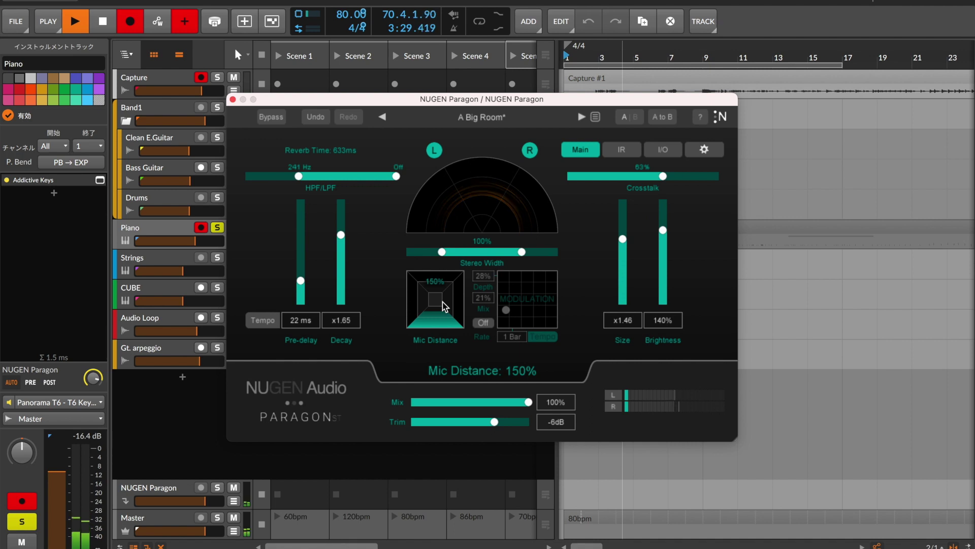
Reduce the mic distance to 0%, and set the pre-delay to 19 ms after trying 0 ms
{"action": "left_click_drag", "start_coordinate": [440, 319], "coordinate": [446, 365]}
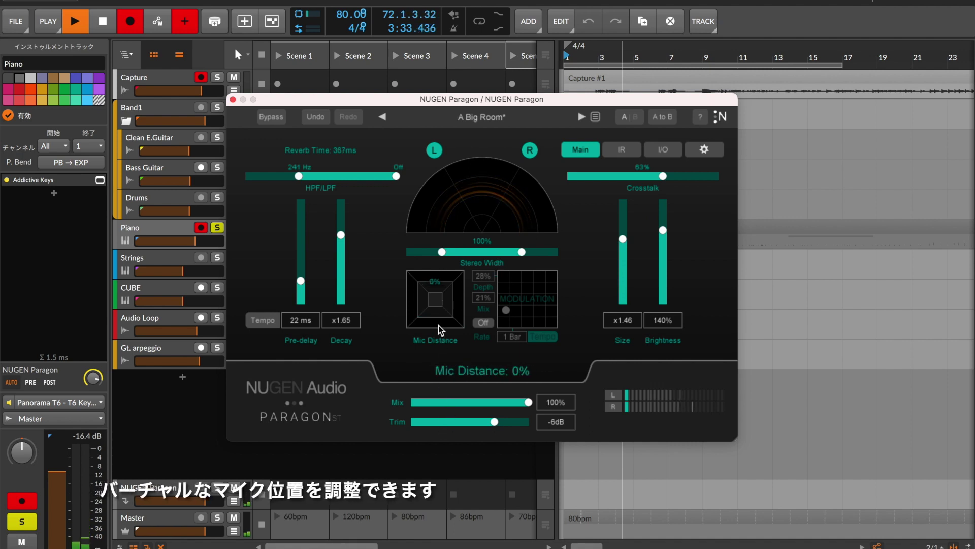
{"action": "left_click_drag", "start_coordinate": [301, 281], "coordinate": [305, 308]}
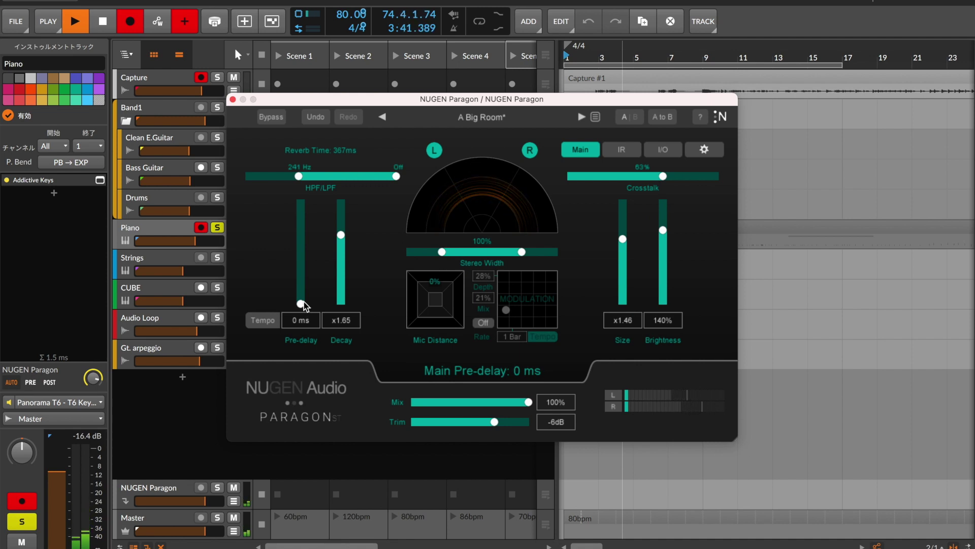
{"action": "left_click_drag", "start_coordinate": [302, 303], "coordinate": [307, 285]}
Try the mic distance at 200% and 115%, and settle it at 131%
{"action": "left_click_drag", "start_coordinate": [434, 319], "coordinate": [480, 203]}
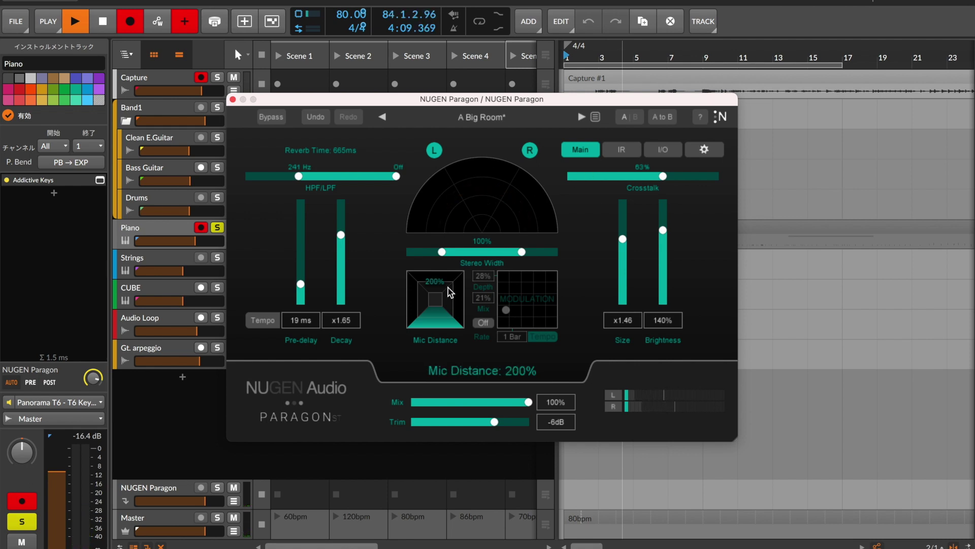
{"action": "left_click_drag", "start_coordinate": [440, 308], "coordinate": [451, 376]}
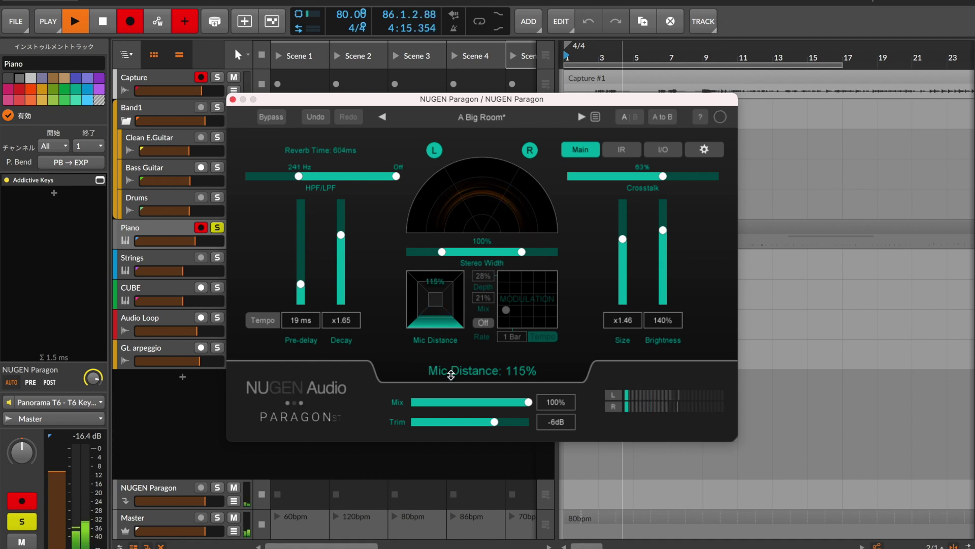
{"action": "scroll", "coordinate": [441, 312], "scroll_direction": "up", "scroll_amount": 5}
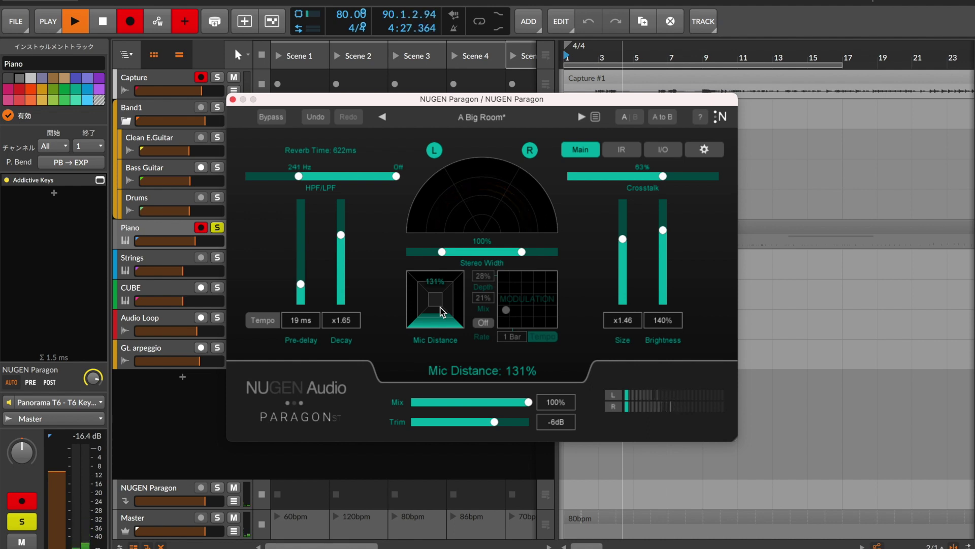
Audition the right and left channels by soloing each one in turn, and restore both
{"action": "left_click", "coordinate": [530, 150]}
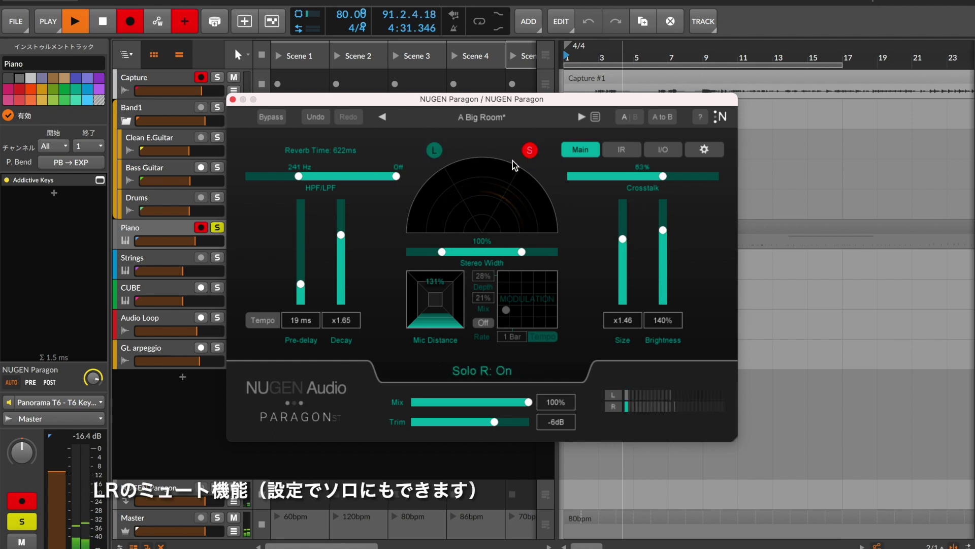
{"action": "left_click", "coordinate": [539, 148]}
{"action": "left_click", "coordinate": [434, 153]}
{"action": "left_click", "coordinate": [434, 155]}
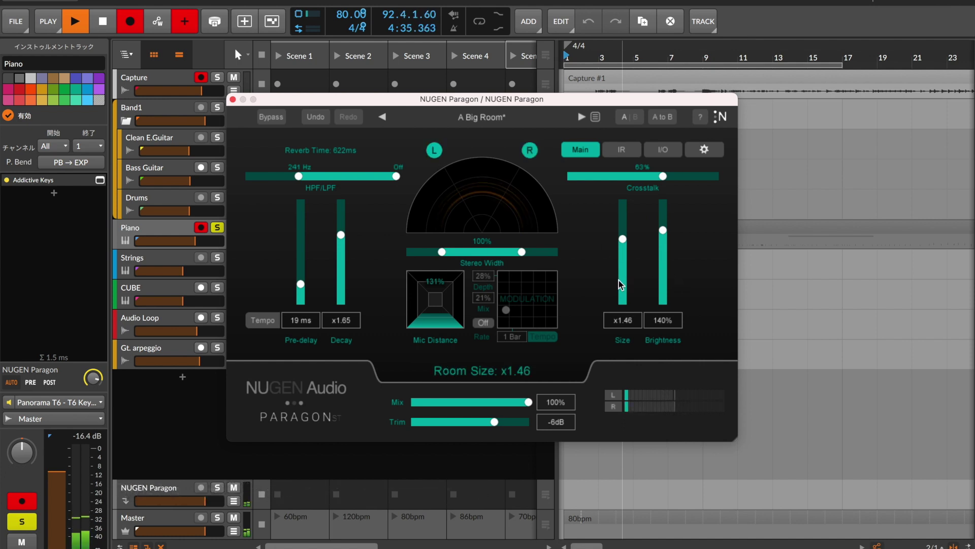
Narrow the stereo width to 0% for comparison and settle it at 67%
{"action": "left_click_drag", "start_coordinate": [523, 251], "coordinate": [464, 257]}
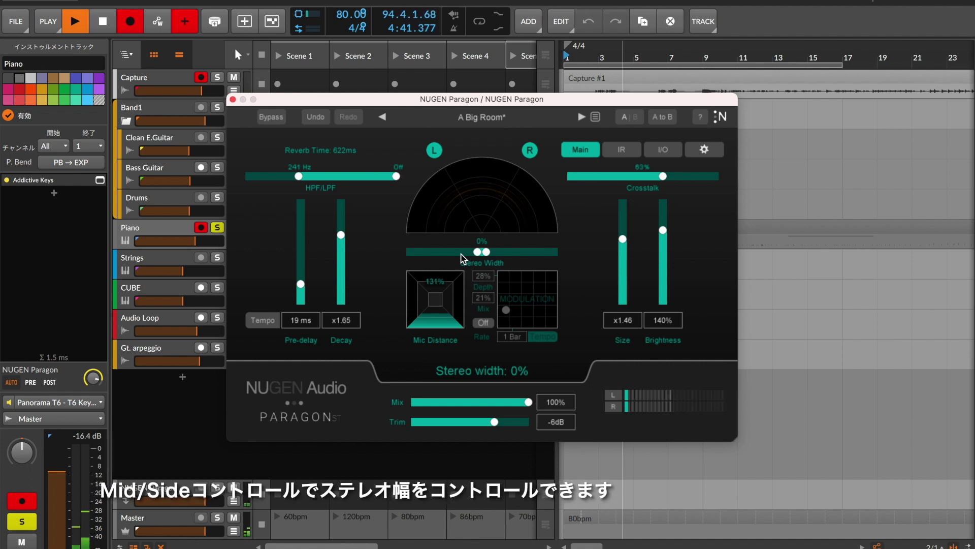
{"action": "left_click_drag", "start_coordinate": [486, 253], "coordinate": [510, 263]}
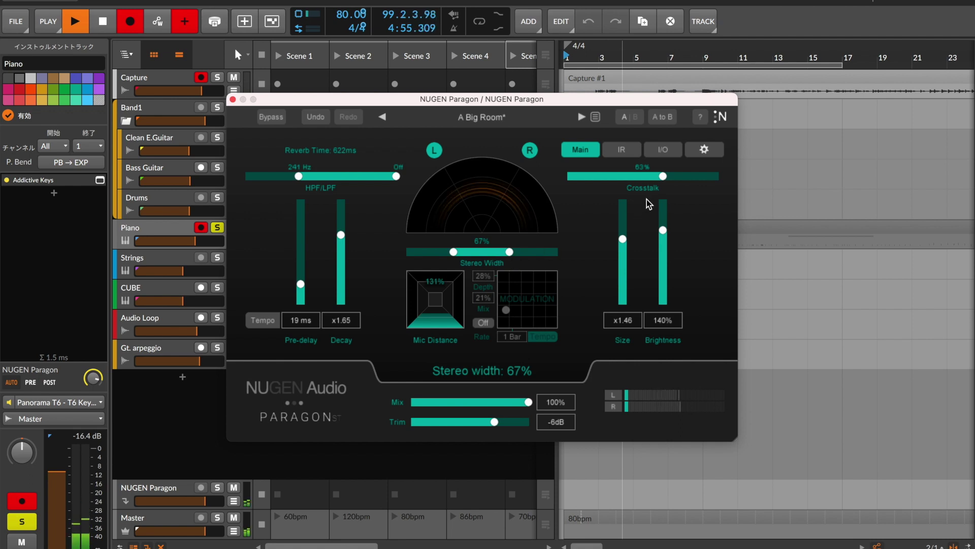
Open the impulse response settings and load the Snow Forest reverb model
{"action": "left_click", "coordinate": [673, 153]}
{"action": "left_click", "coordinate": [622, 149]}
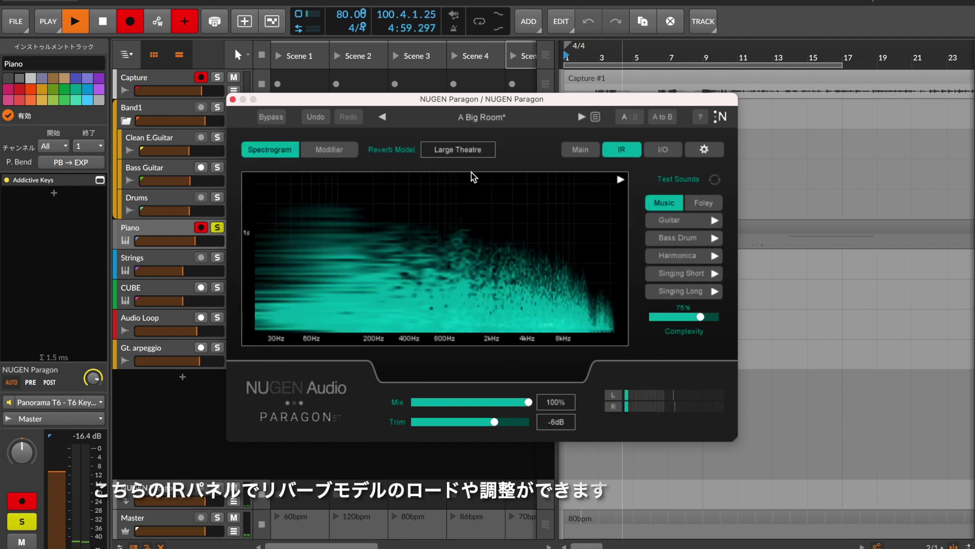
{"action": "left_click", "coordinate": [471, 148]}
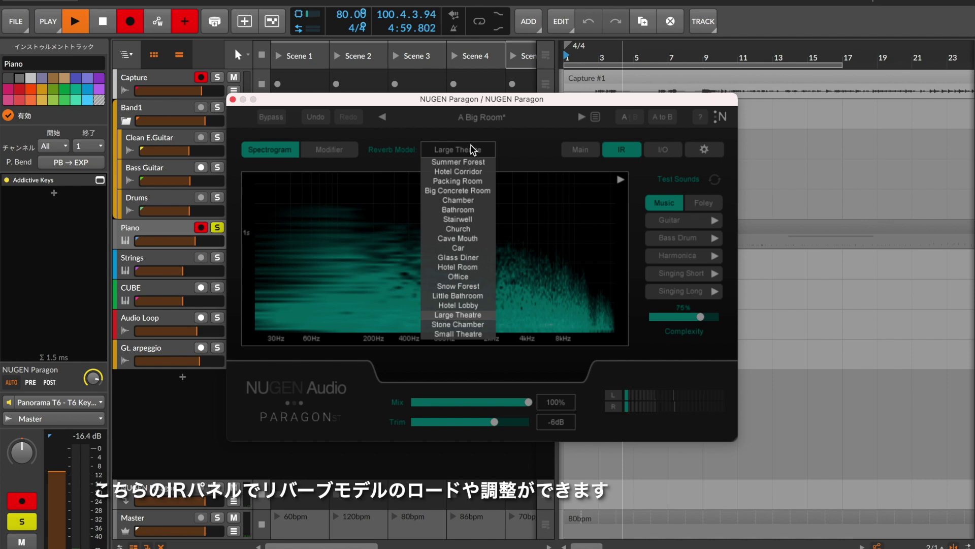
{"action": "left_click", "coordinate": [477, 286]}
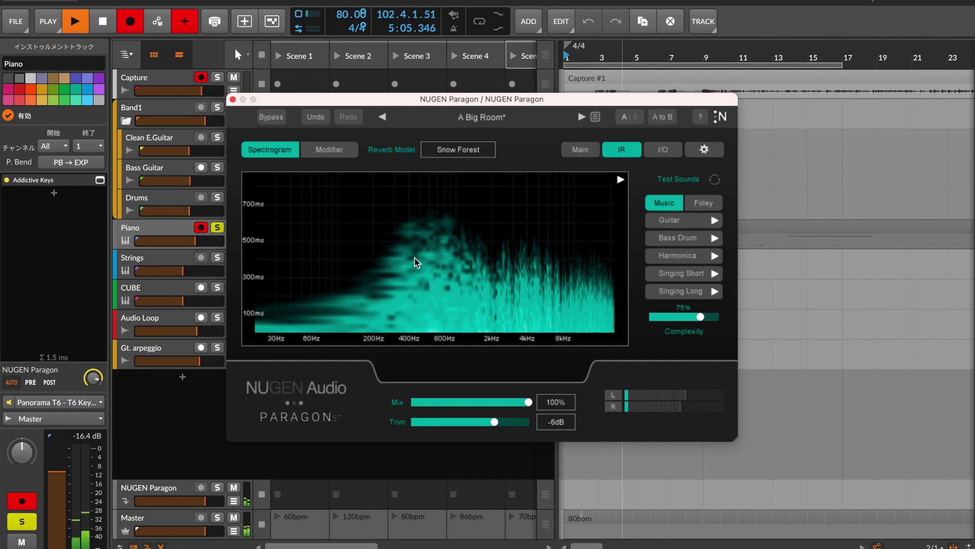
Compare the impulse response's spectrogram and modifier views, and shape the high bell node to 7.3 kHz, Q 0.5 and +4 dB
{"action": "left_click", "coordinate": [330, 151]}
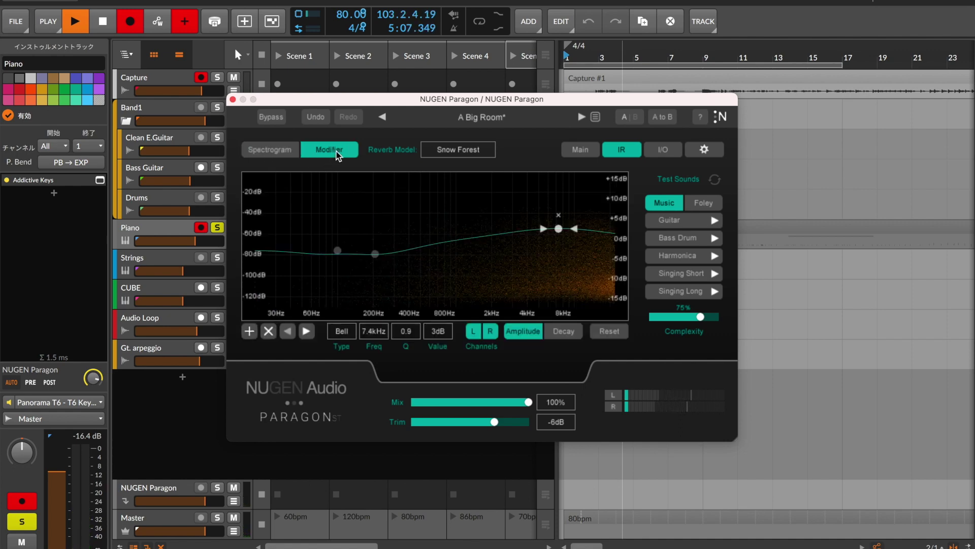
{"action": "left_click", "coordinate": [285, 151]}
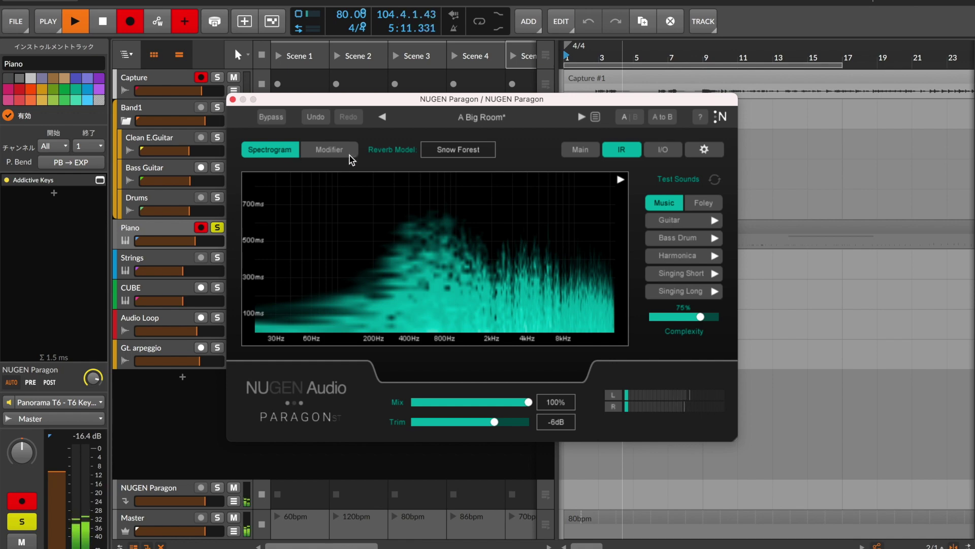
{"action": "left_click", "coordinate": [330, 152]}
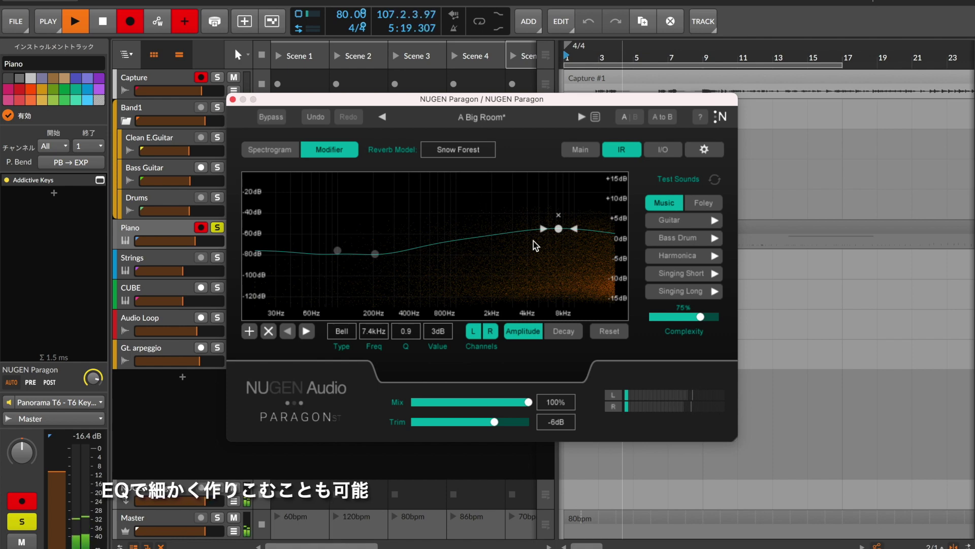
{"action": "left_click_drag", "start_coordinate": [559, 229], "coordinate": [563, 235]}
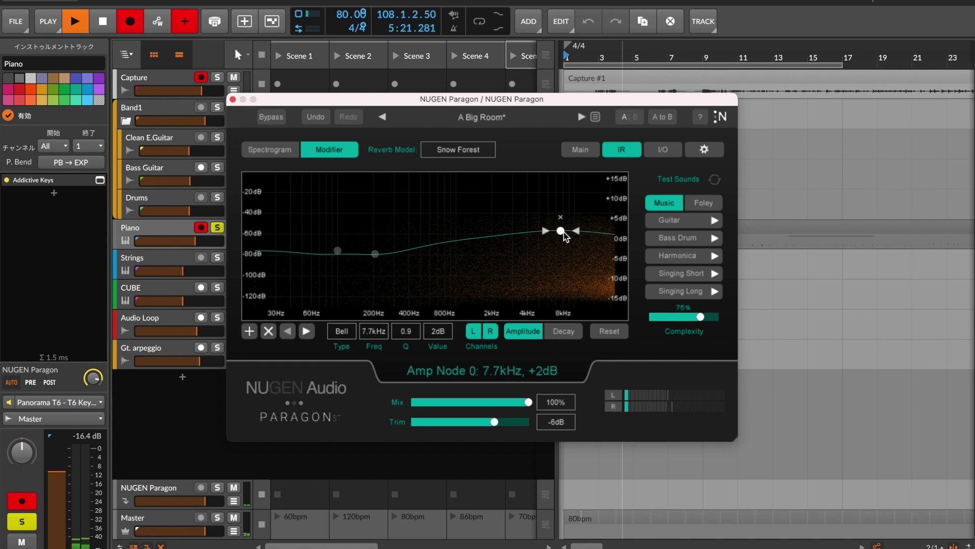
{"action": "left_click_drag", "start_coordinate": [410, 335], "coordinate": [426, 386]}
{"action": "mouse_move", "coordinate": [559, 234]}
{"action": "left_mouse_down"}
{"action": "mouse_move", "coordinate": [578, 195]}
{"action": "mouse_move", "coordinate": [515, 191]}
{"action": "mouse_move", "coordinate": [555, 190]}
{"action": "mouse_move", "coordinate": [557, 235]}
{"action": "mouse_move", "coordinate": [559, 223]}
{"action": "left_mouse_up"}
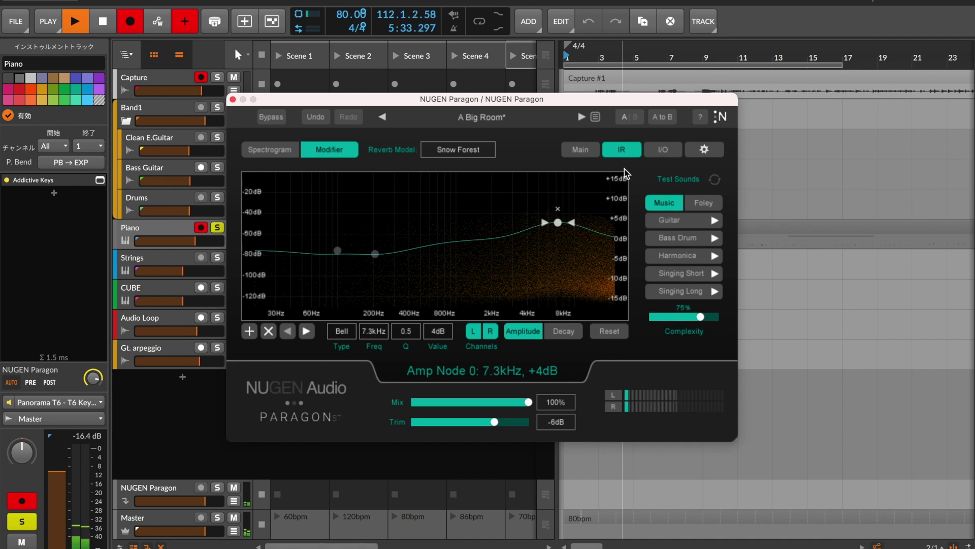
Set the main decay to x2.08 and the room size to x2.21
{"action": "left_click", "coordinate": [583, 151]}
{"action": "left_click_drag", "start_coordinate": [341, 235], "coordinate": [341, 227]}
{"action": "left_click_drag", "start_coordinate": [624, 240], "coordinate": [629, 225]}
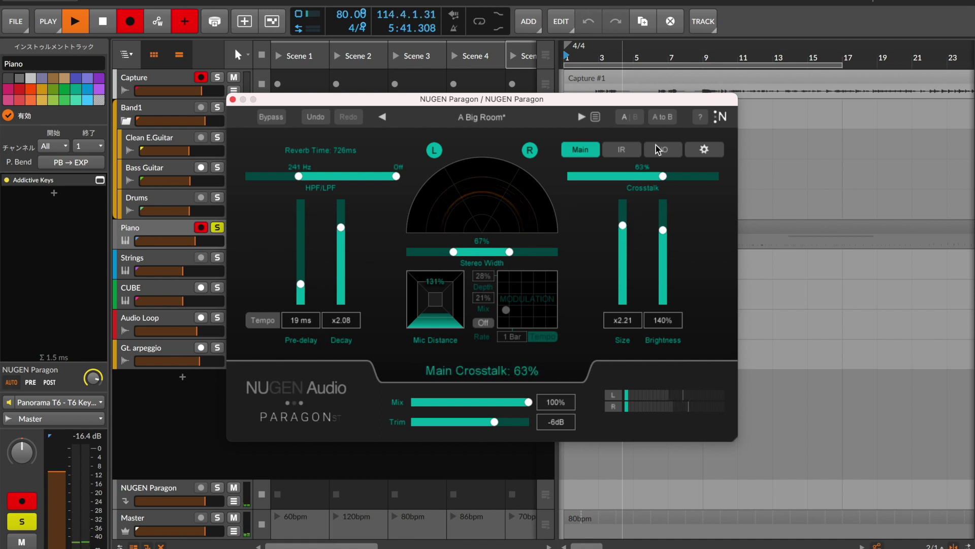
Reduce the impulse response's high bell node to +2 dB at 6.8 kHz
{"action": "left_click", "coordinate": [621, 149]}
{"action": "mouse_move", "coordinate": [562, 222]}
{"action": "left_mouse_down"}
{"action": "mouse_move", "coordinate": [586, 208]}
{"action": "mouse_move", "coordinate": [460, 204]}
{"action": "mouse_move", "coordinate": [551, 196]}
{"action": "mouse_move", "coordinate": [557, 237]}
{"action": "left_mouse_up"}
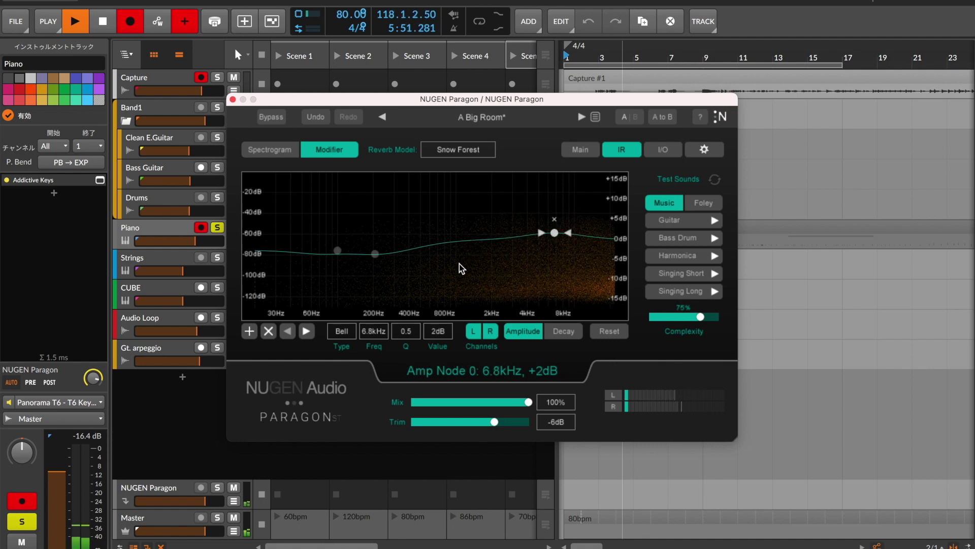
Add an amplitude bell node at 763 Hz with +4 dB and Q 0.4, and set the low shelf to 95 Hz and -6 dB
{"action": "left_click", "coordinate": [459, 240]}
{"action": "mouse_move", "coordinate": [460, 239]}
{"action": "left_mouse_down"}
{"action": "mouse_move", "coordinate": [460, 217]}
{"action": "mouse_move", "coordinate": [400, 191]}
{"action": "mouse_move", "coordinate": [498, 192]}
{"action": "mouse_move", "coordinate": [442, 192]}
{"action": "mouse_move", "coordinate": [443, 231]}
{"action": "left_mouse_up"}
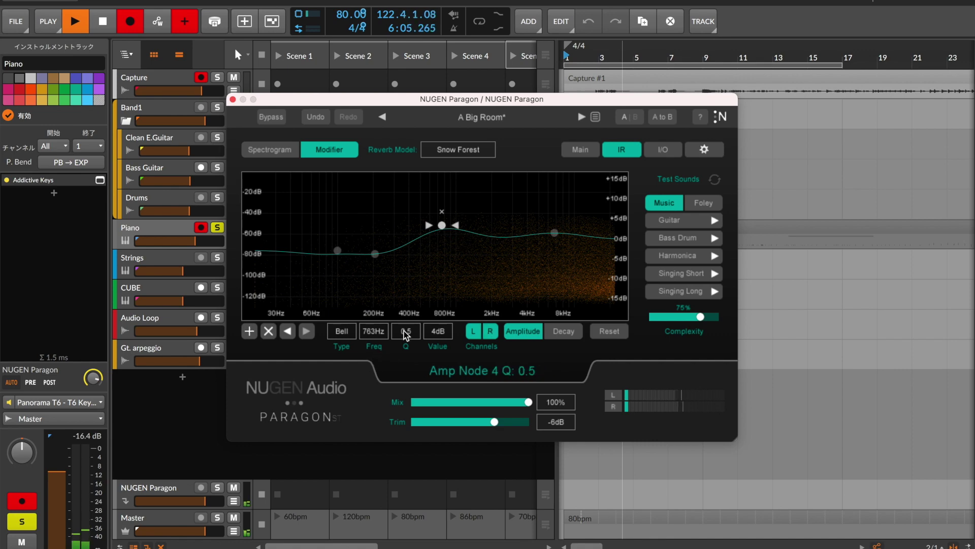
{"action": "left_click_drag", "start_coordinate": [407, 335], "coordinate": [415, 352]}
{"action": "left_click_drag", "start_coordinate": [372, 255], "coordinate": [335, 269]}
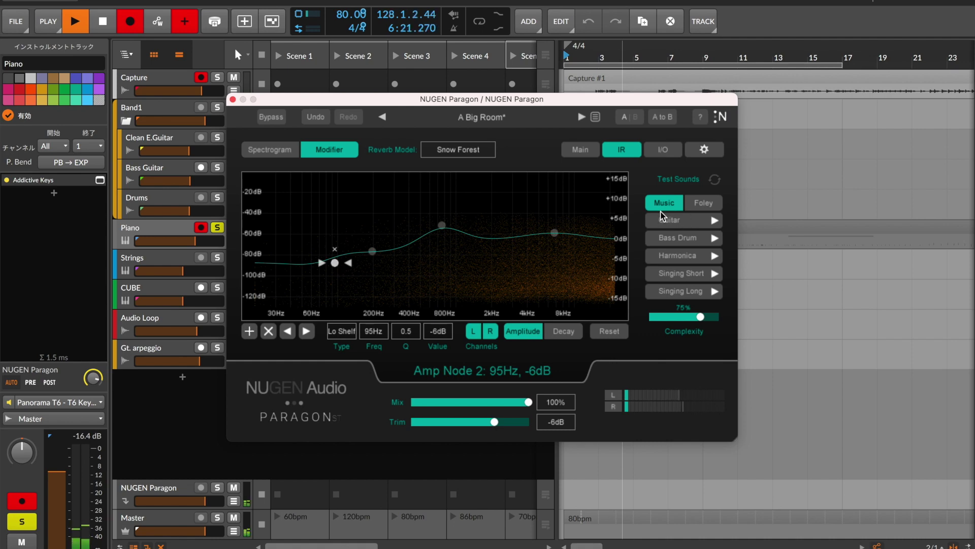
Audition the Music and Foley test sounds through the reverb with looping, including guitar, footsteps and jangling keys
{"action": "left_click", "coordinate": [716, 237]}
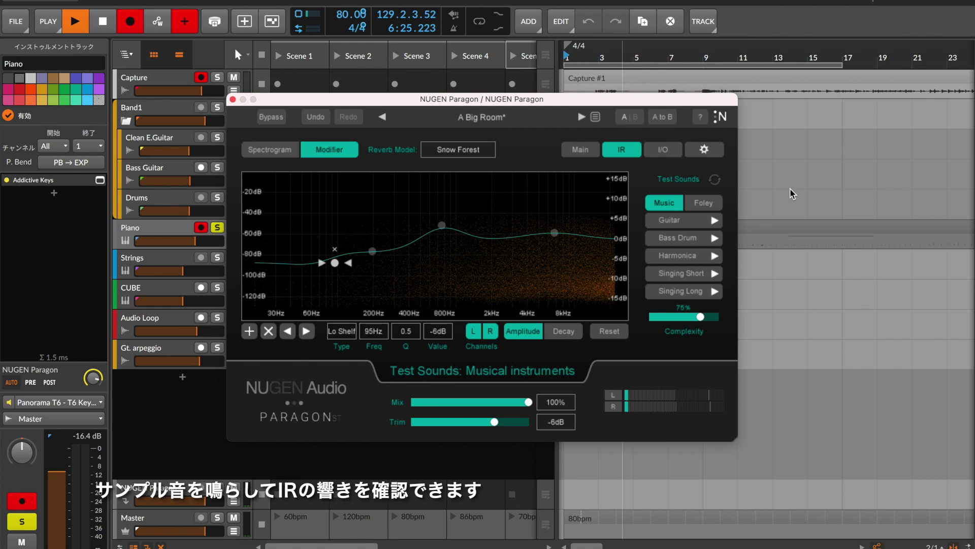
{"action": "left_click", "coordinate": [715, 179]}
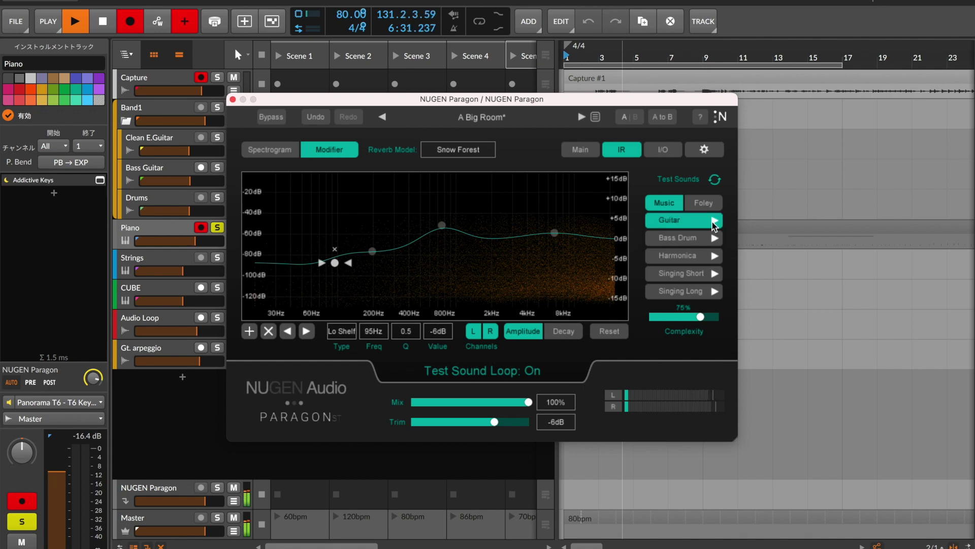
{"action": "left_click", "coordinate": [704, 203]}
{"action": "left_click", "coordinate": [714, 221]}
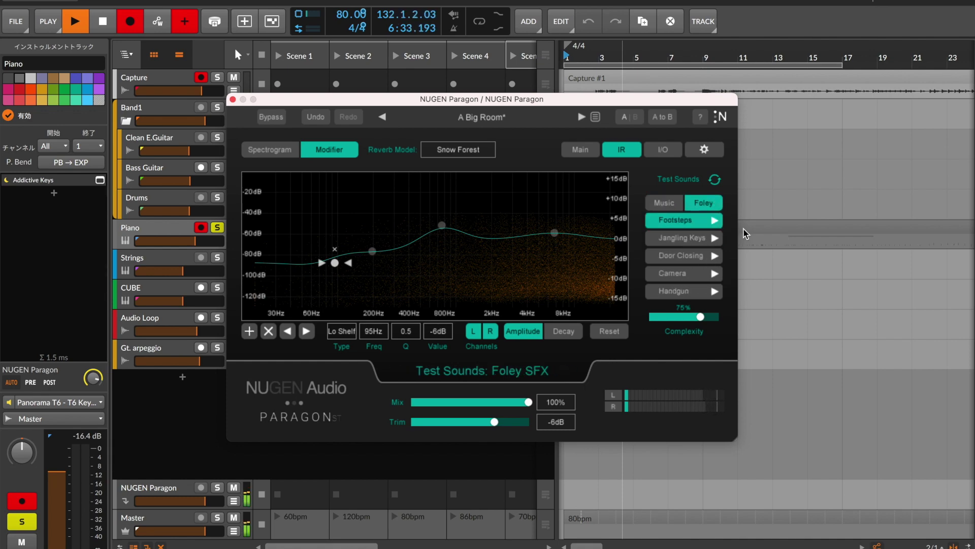
{"action": "left_click", "coordinate": [717, 239]}
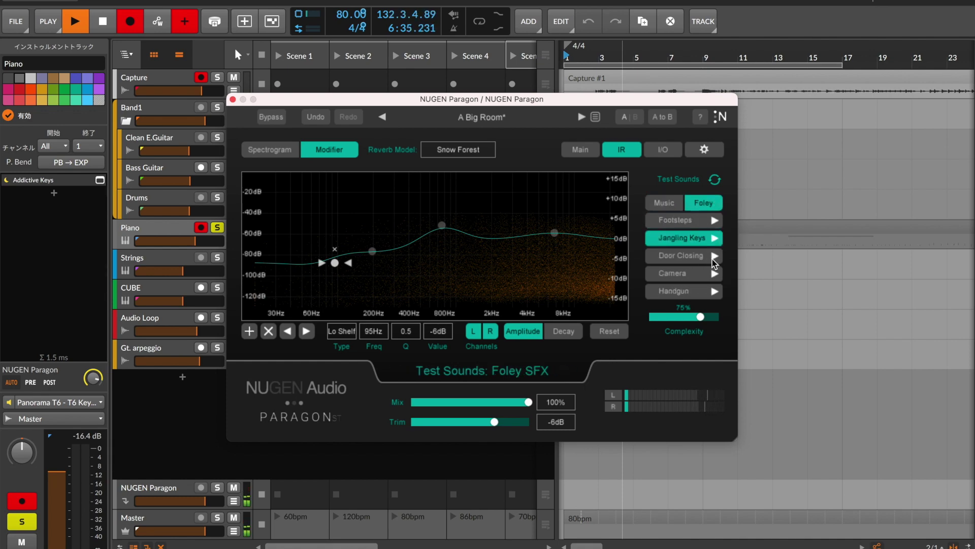
{"action": "left_click", "coordinate": [667, 205]}
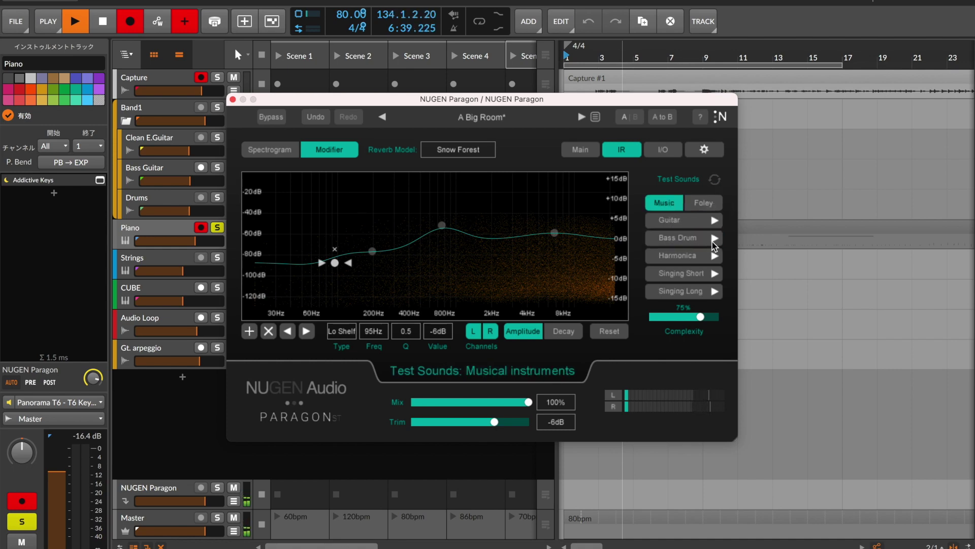
{"action": "left_click", "coordinate": [709, 204]}
{"action": "left_click", "coordinate": [702, 244]}
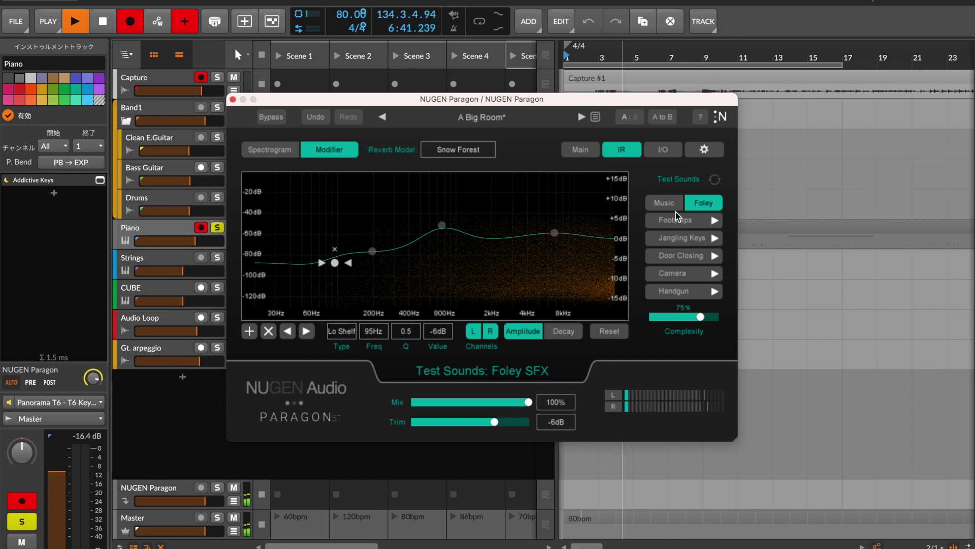
{"action": "left_click", "coordinate": [665, 203]}
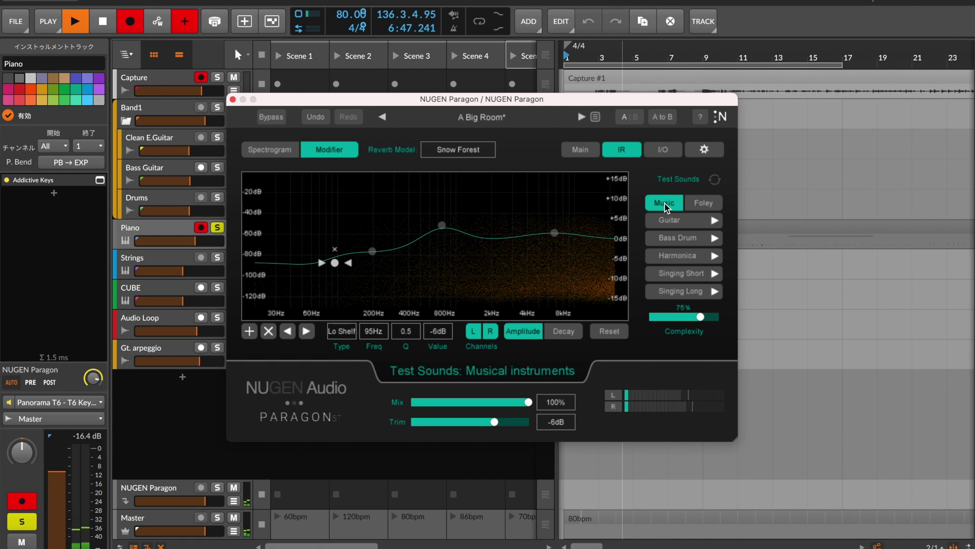
Set the main decay to x2.90, the pre-delay to 18 ms and the mic distance to 144%
{"action": "left_click", "coordinate": [583, 152]}
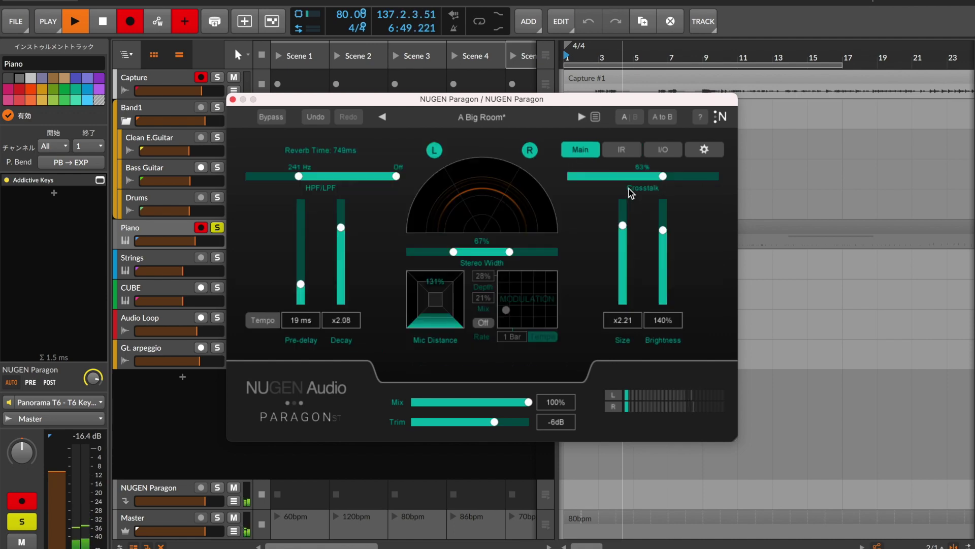
{"action": "left_click_drag", "start_coordinate": [344, 227], "coordinate": [345, 221]}
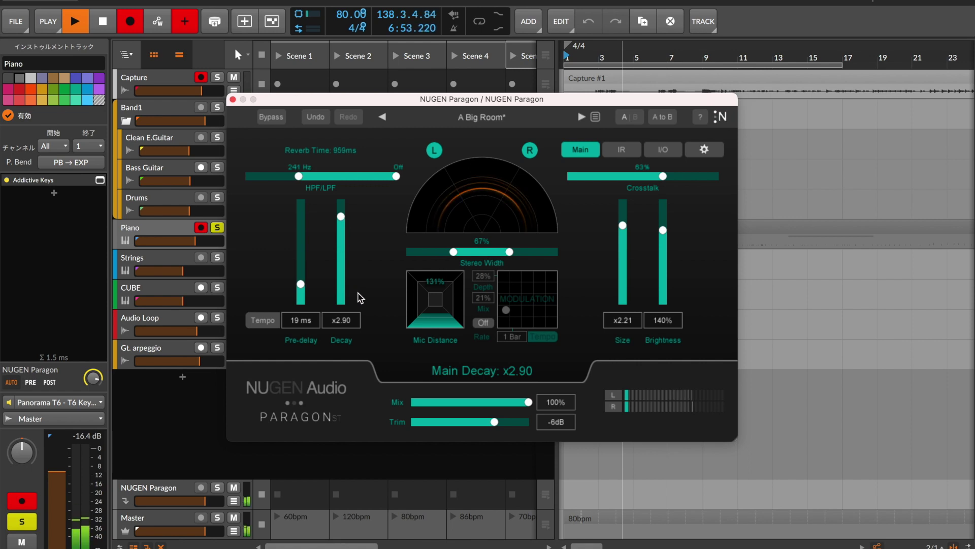
{"action": "mouse_move", "coordinate": [302, 288]}
{"action": "mouse_move", "coordinate": [441, 322]}
{"action": "left_mouse_down"}
{"action": "mouse_move", "coordinate": [442, 311]}
{"action": "mouse_move", "coordinate": [446, 329]}
{"action": "mouse_move", "coordinate": [448, 318]}
{"action": "left_mouse_up"}
Set the main high-pass filter to 265 Hz, the size to x2.51 and the brightness to 152%
{"action": "mouse_move", "coordinate": [621, 246]}
{"action": "left_click_drag", "start_coordinate": [300, 176], "coordinate": [301, 179]}
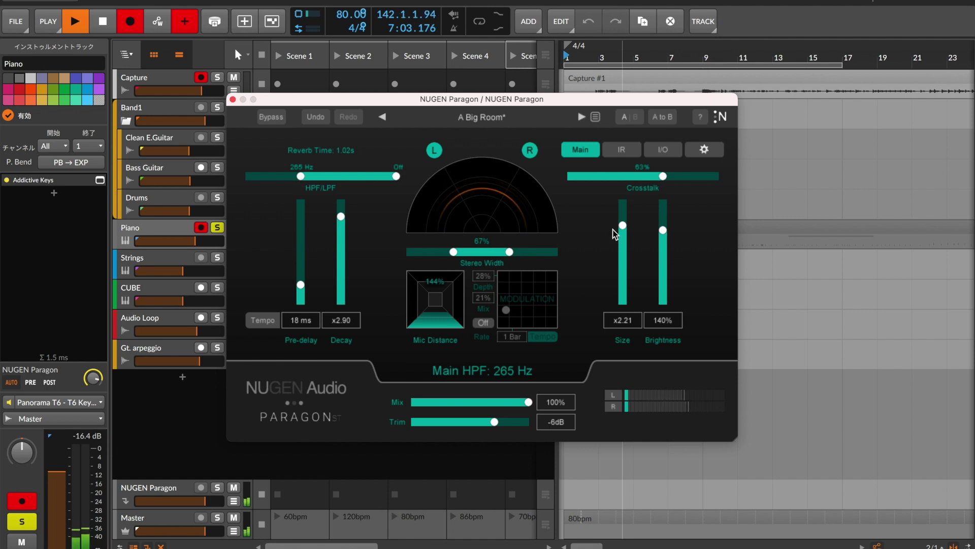
{"action": "left_click_drag", "start_coordinate": [623, 227], "coordinate": [674, 195]}
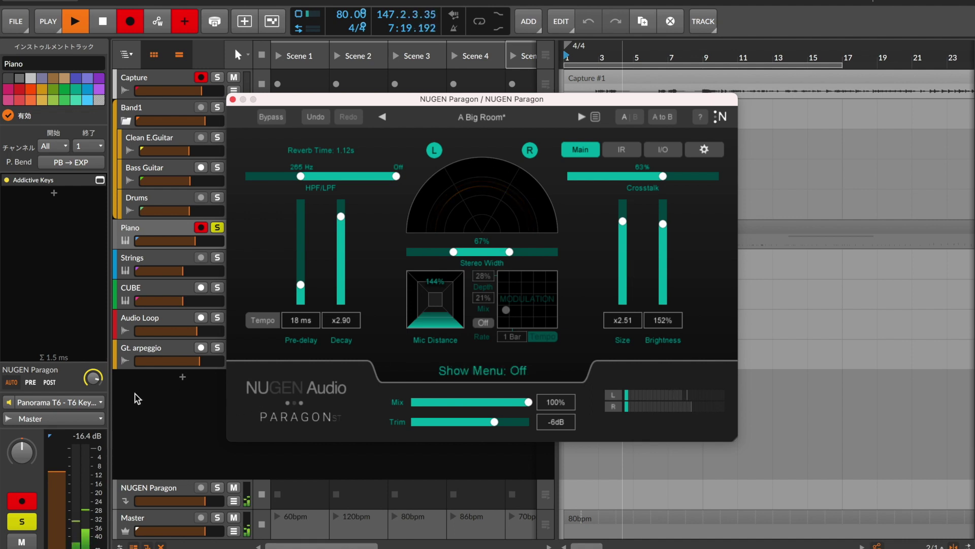
Adjust the Piano track's send level to the NUGEN Paragon effect track
{"action": "left_click", "coordinate": [94, 379]}
{"action": "left_click_drag", "start_coordinate": [93, 379], "coordinate": [96, 380]}
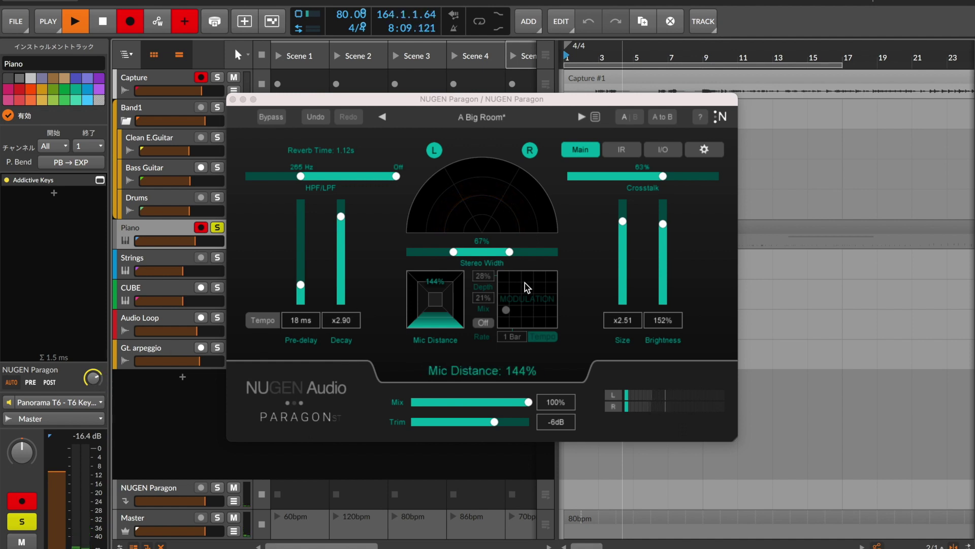
Lower the midrange bell node in the impulse response modifier to +1 dB at 747 Hz
{"action": "left_click", "coordinate": [620, 149]}
{"action": "left_click", "coordinate": [441, 237]}
{"action": "left_click_drag", "start_coordinate": [441, 241], "coordinate": [441, 237]}
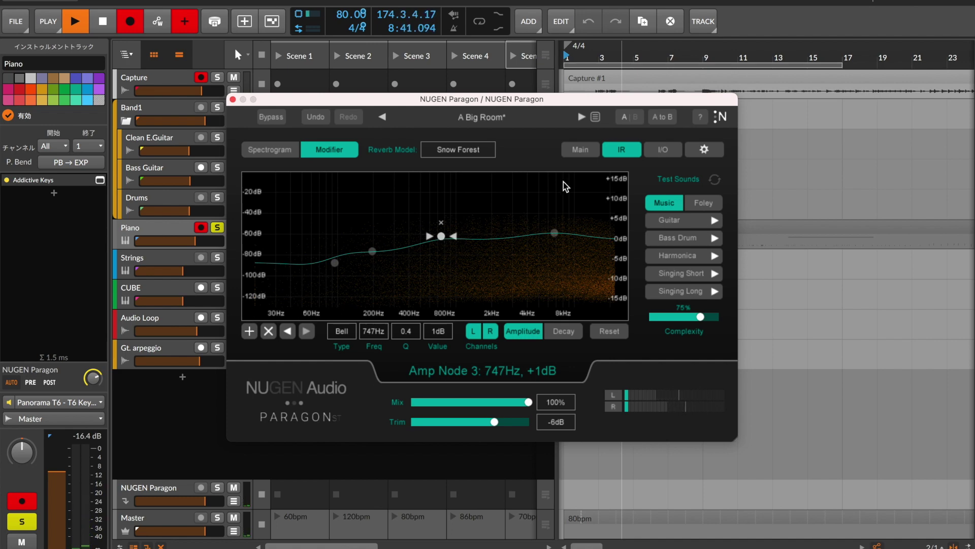
In the per-channel I/O settings, set the left channel's high-pass to 21 Hz and low-pass to 725 Hz
{"action": "left_click", "coordinate": [664, 150]}
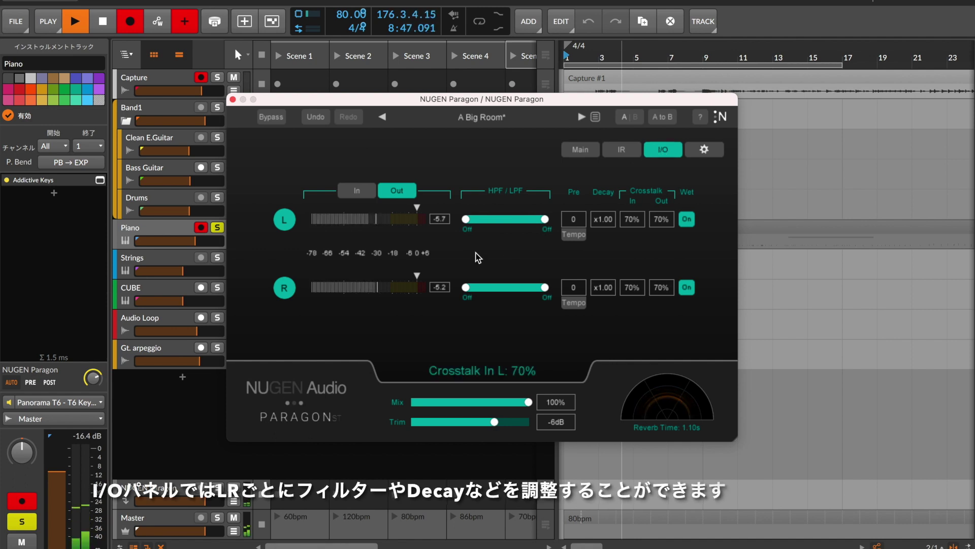
{"action": "mouse_move", "coordinate": [465, 218]}
{"action": "left_mouse_down"}
{"action": "mouse_move", "coordinate": [534, 226]}
{"action": "mouse_move", "coordinate": [465, 228]}
{"action": "left_mouse_up"}
{"action": "left_click_drag", "start_coordinate": [544, 219], "coordinate": [506, 223]}
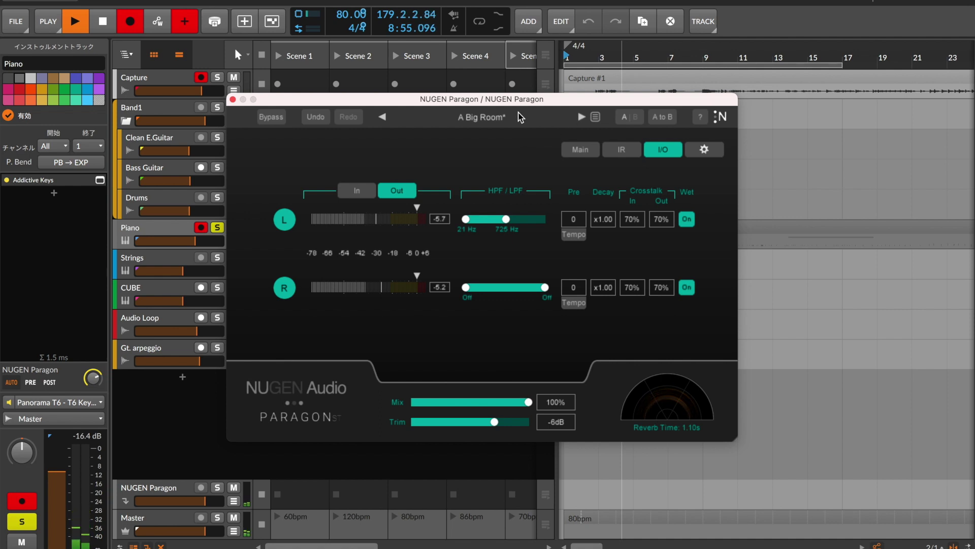
Load the Abbey preset, return to A Big Room to reset its settings, and show the main parameters
{"action": "left_click", "coordinate": [581, 118]}
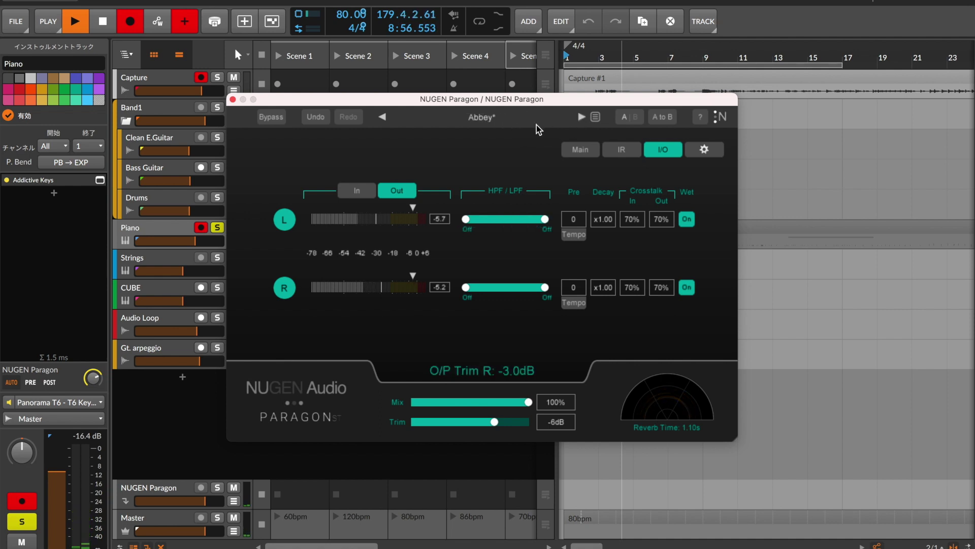
{"action": "left_click", "coordinate": [383, 117]}
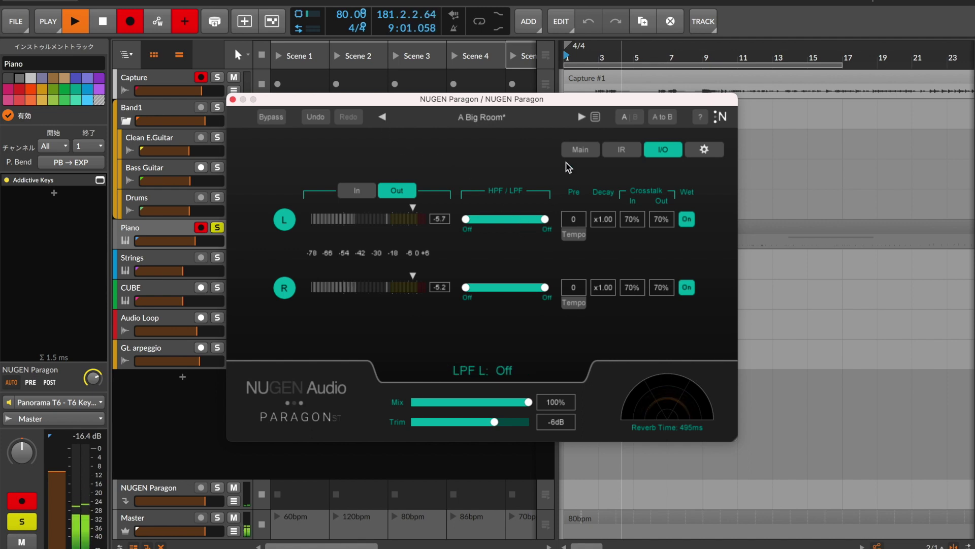
{"action": "left_click", "coordinate": [572, 151]}
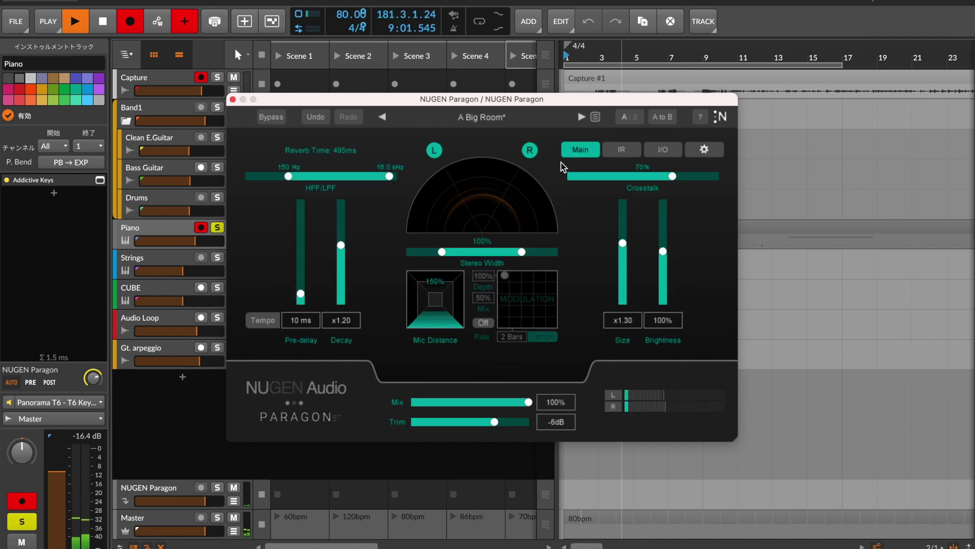
Raise the main decay and size above the reloaded preset's values to lengthen the reverb
{"action": "left_click", "coordinate": [104, 387]}
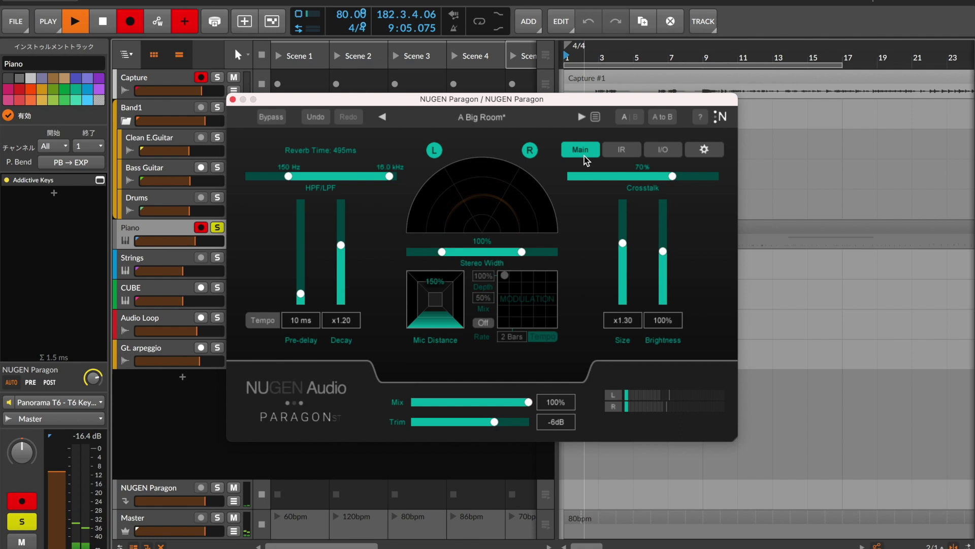
{"action": "left_click", "coordinate": [574, 270]}
{"action": "left_click_drag", "start_coordinate": [341, 246], "coordinate": [346, 237]}
{"action": "left_click_drag", "start_coordinate": [629, 247], "coordinate": [629, 235]}
Try a 770 Hz low-pass on the left channel and a 1.1 kHz high-pass on the right, and turn both off
{"action": "left_click", "coordinate": [663, 150]}
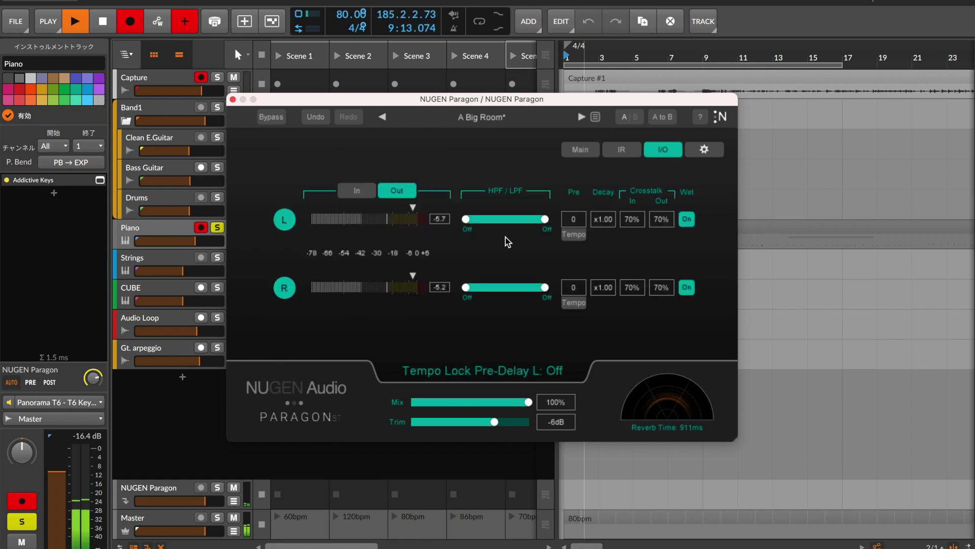
{"action": "left_click_drag", "start_coordinate": [544, 219], "coordinate": [507, 218]}
{"action": "left_click_drag", "start_coordinate": [465, 287], "coordinate": [514, 289]}
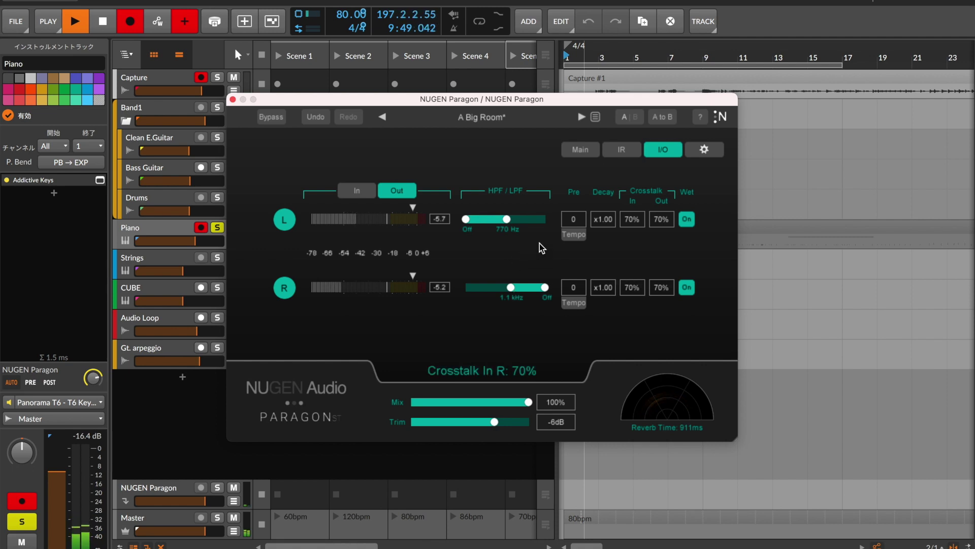
{"action": "left_click_drag", "start_coordinate": [507, 219], "coordinate": [548, 219]}
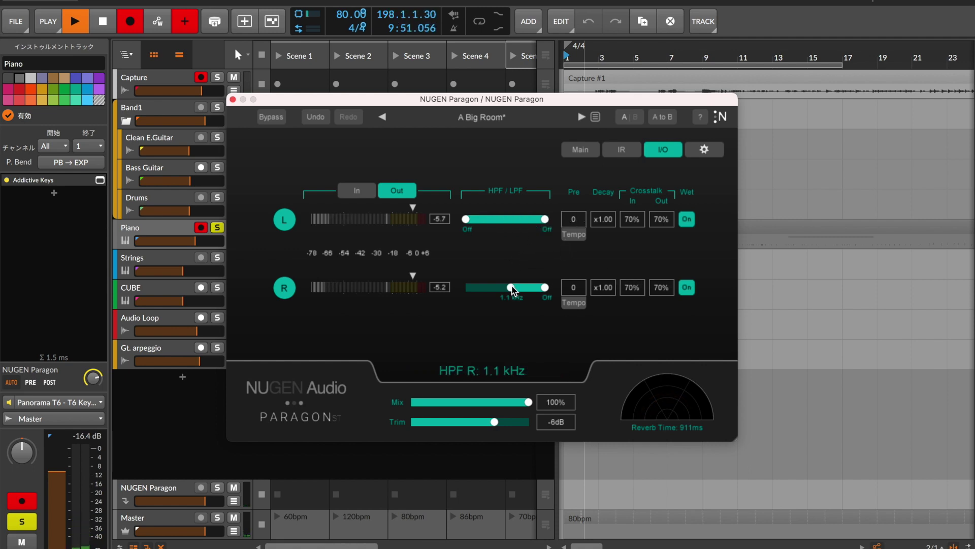
{"action": "left_click_drag", "start_coordinate": [510, 287], "coordinate": [394, 290]}
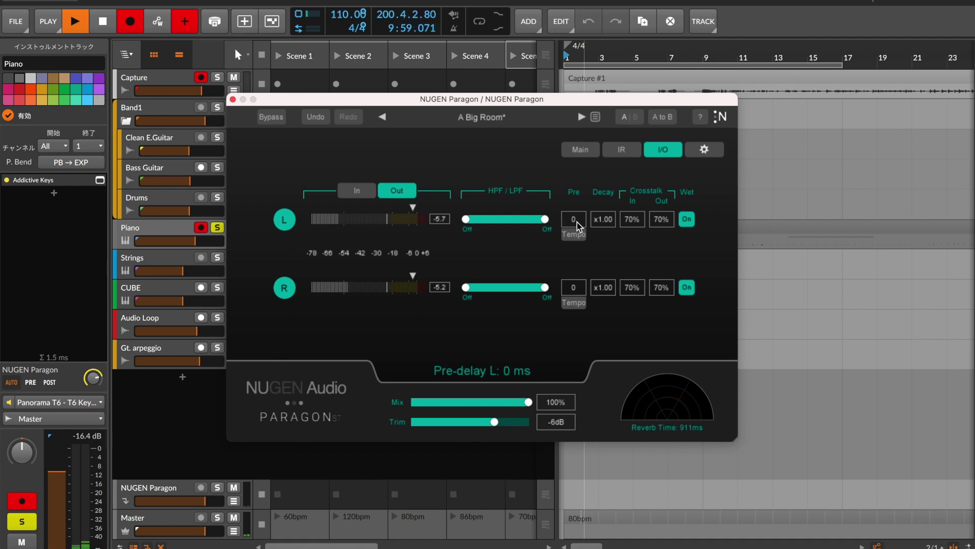
Try the left channel's pre-delay at 70 ms and 100 ms, and reset it to 0 ms
{"action": "left_click_drag", "start_coordinate": [574, 220], "coordinate": [599, 127]}
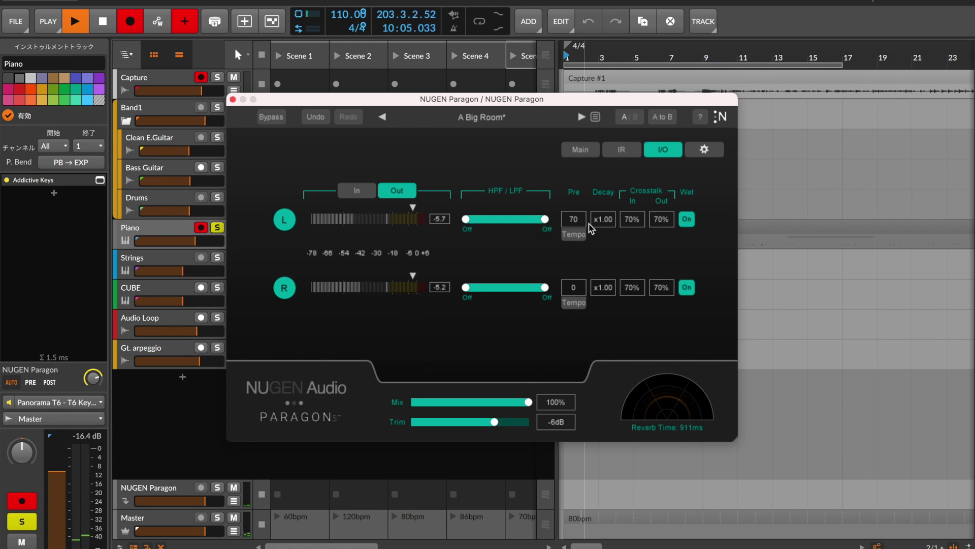
{"action": "left_click_drag", "start_coordinate": [582, 222], "coordinate": [601, 135]}
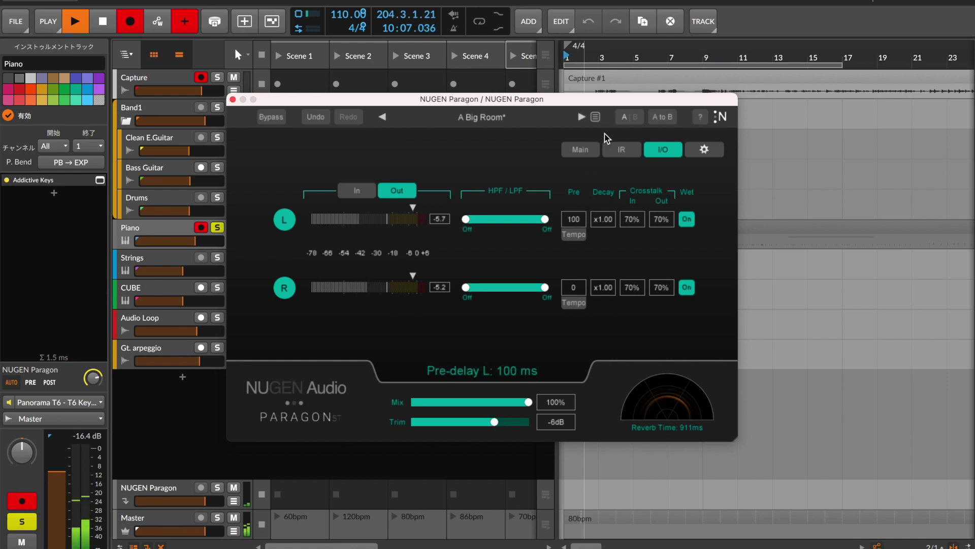
{"action": "double_click", "coordinate": [575, 218]}
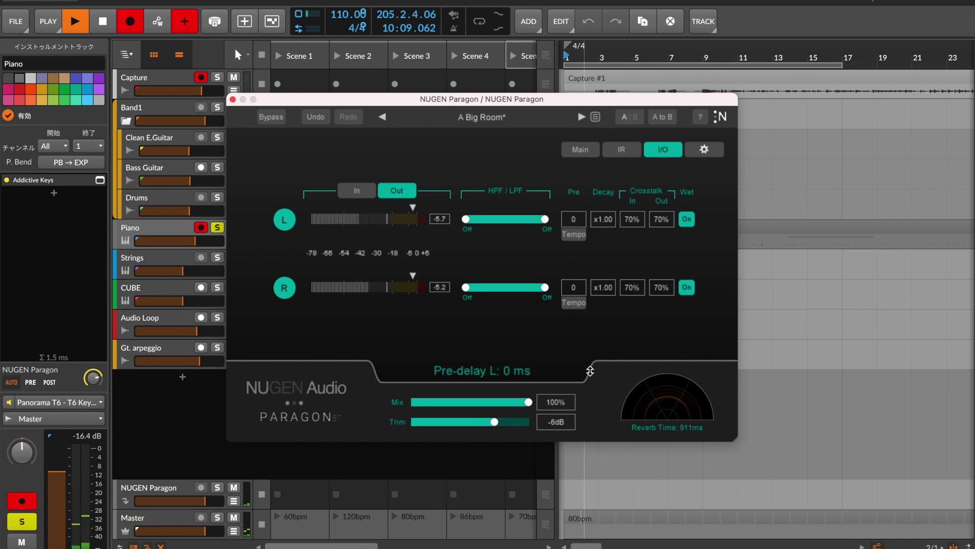
Try the left channel's decay at x0.20 and x1.08 and the right's at x1.25, and reset both to x1.00
{"action": "left_click_drag", "start_coordinate": [606, 223], "coordinate": [634, 342]}
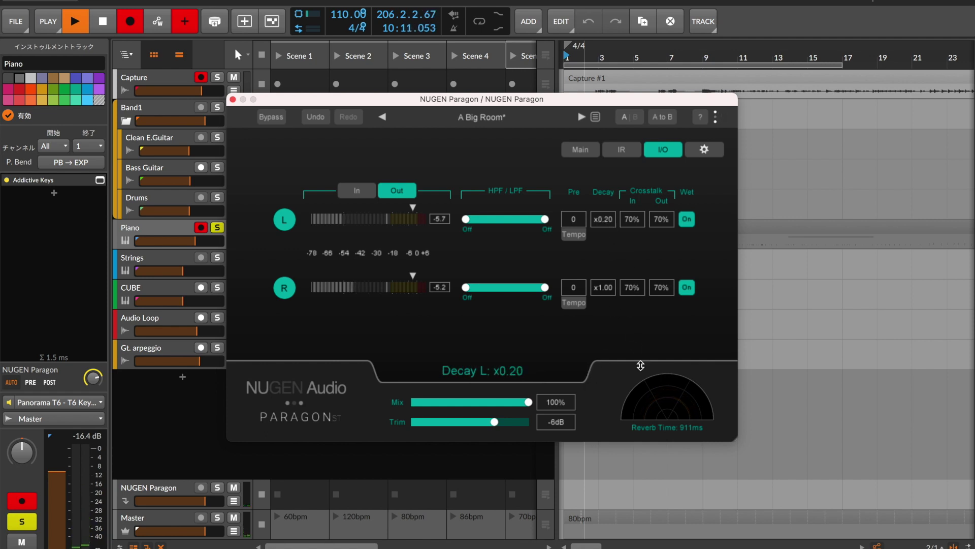
{"action": "left_click_drag", "start_coordinate": [607, 289], "coordinate": [608, 280]}
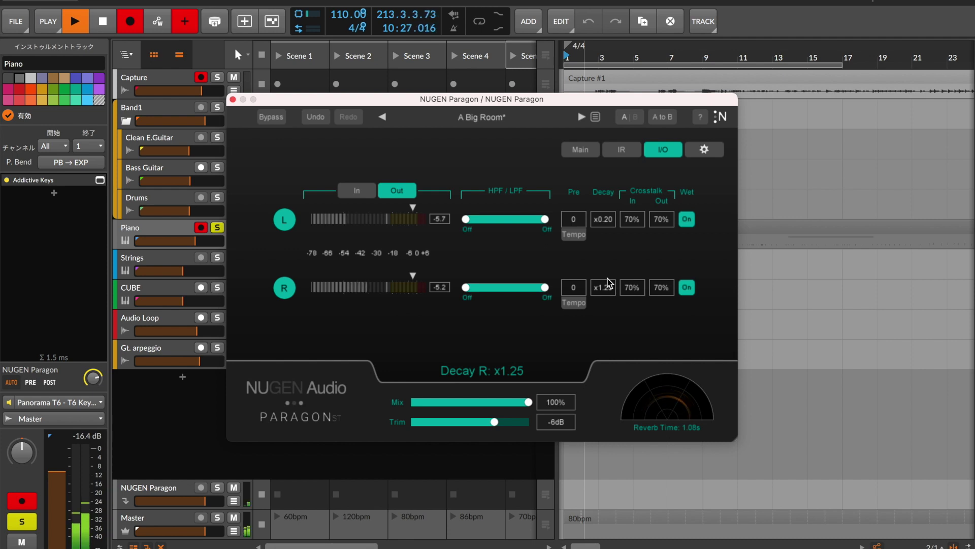
{"action": "left_click_drag", "start_coordinate": [614, 221], "coordinate": [625, 184]}
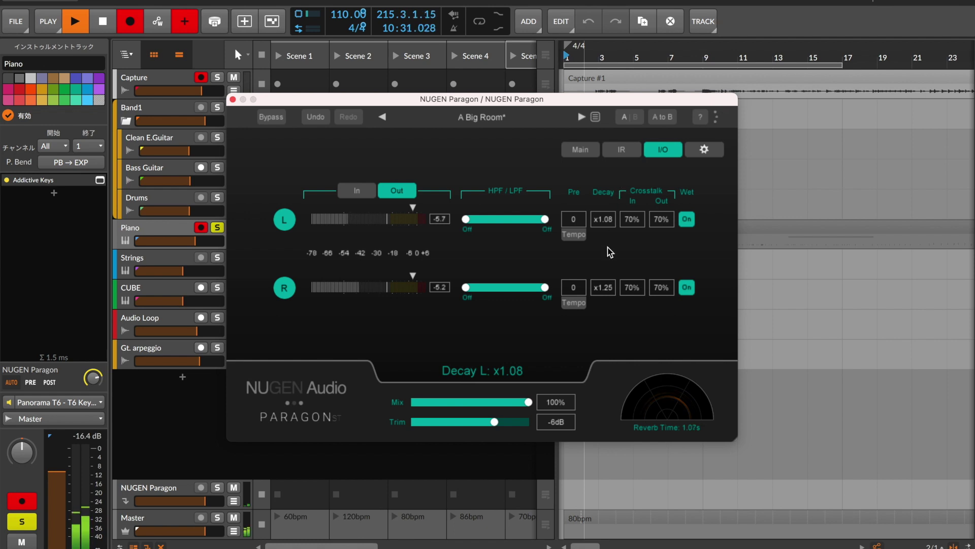
{"action": "left_click_drag", "start_coordinate": [607, 283], "coordinate": [615, 315]}
{"action": "left_click_drag", "start_coordinate": [614, 309], "coordinate": [617, 298]}
{"action": "left_click_drag", "start_coordinate": [611, 222], "coordinate": [612, 227]}
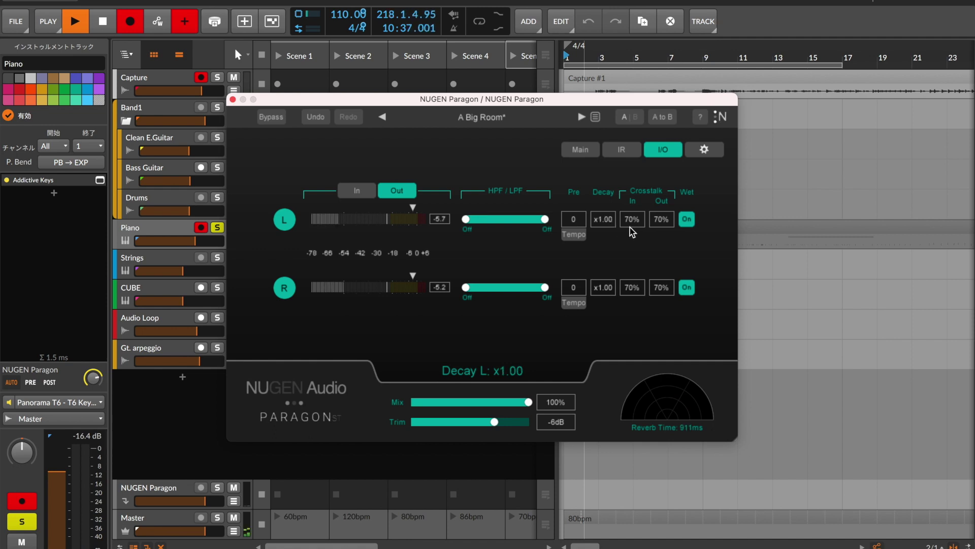
Set crosstalk out to 0% on the left channel and 100% on the right, and lower the left decay to x0.57
{"action": "left_click_drag", "start_coordinate": [668, 221], "coordinate": [685, 136]}
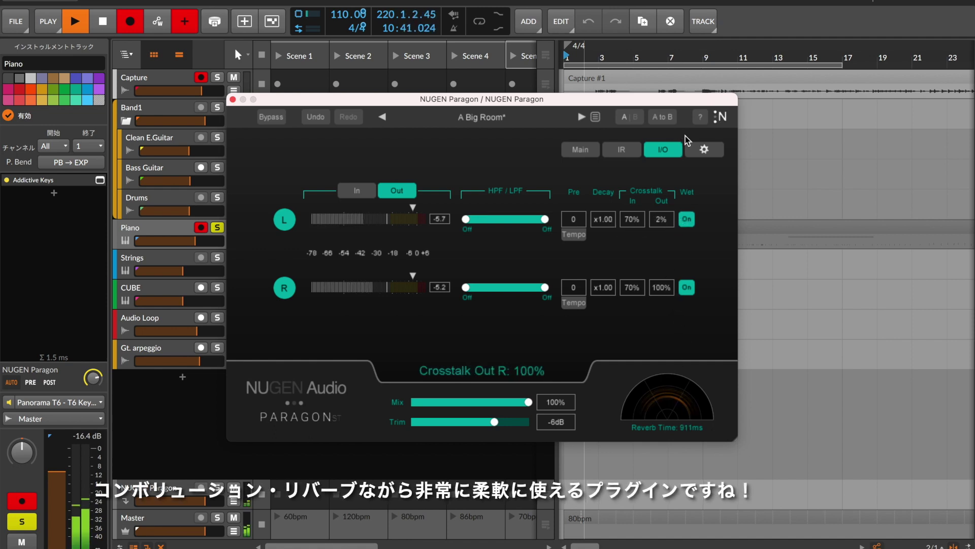
{"action": "left_click_drag", "start_coordinate": [663, 219], "coordinate": [668, 277]}
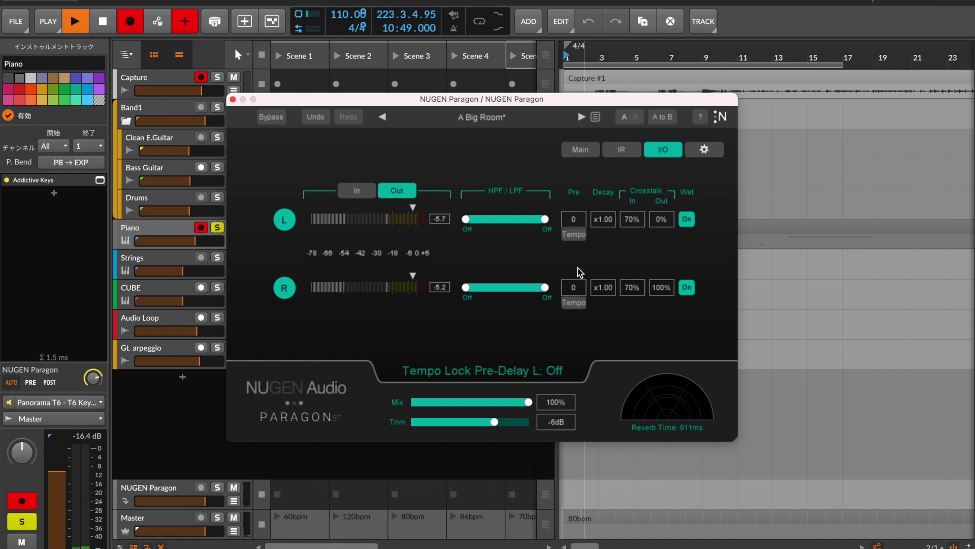
{"action": "scroll", "coordinate": [616, 222], "scroll_direction": "down", "scroll_amount": 5}
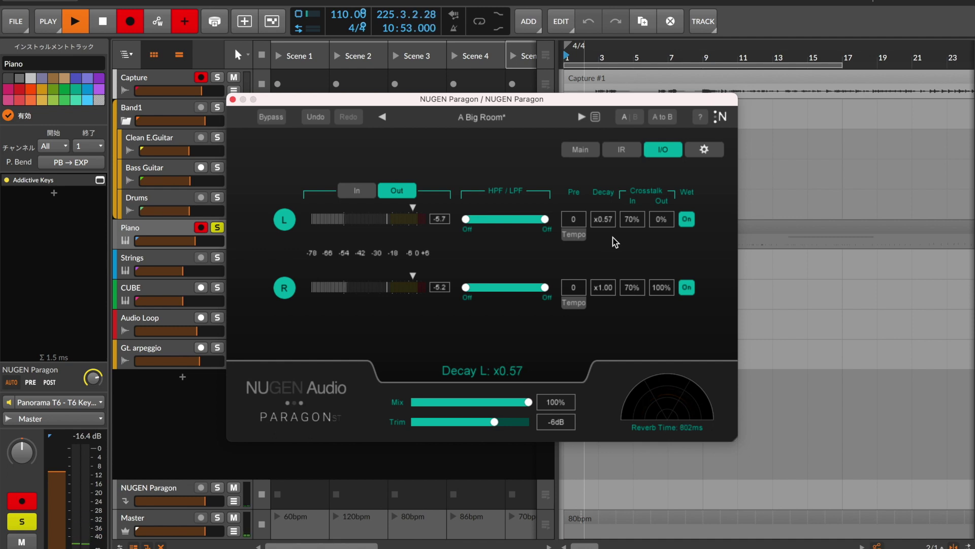